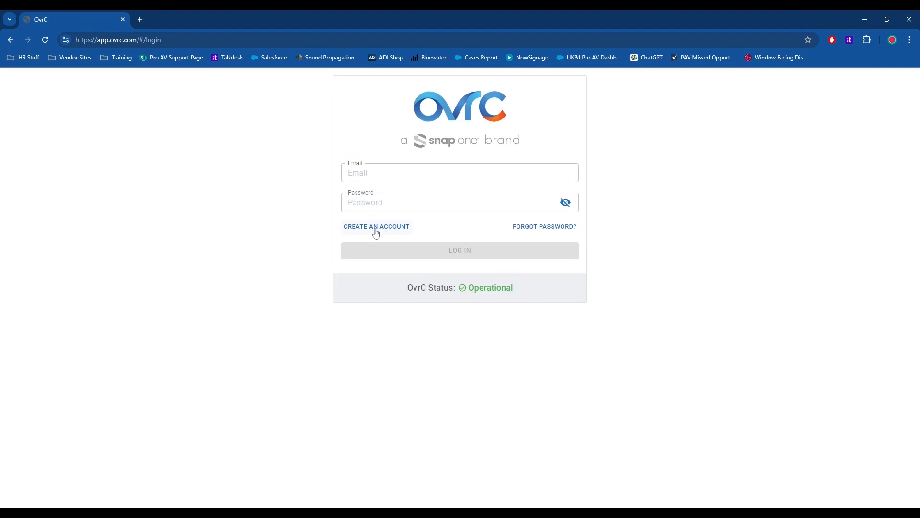
Start creating a new account with first name ADI, last name GLOBAL and company name ADI GLOBAL
click(376, 228)
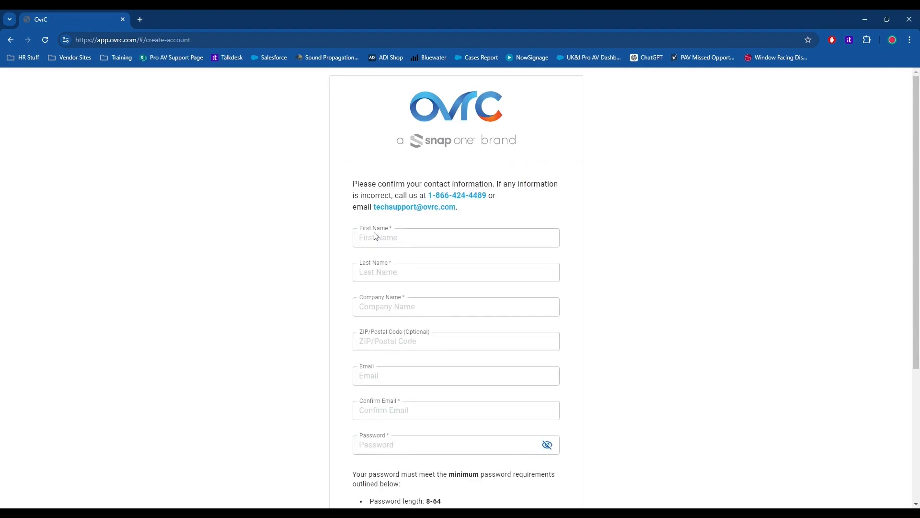
click(376, 236)
text(ADI)
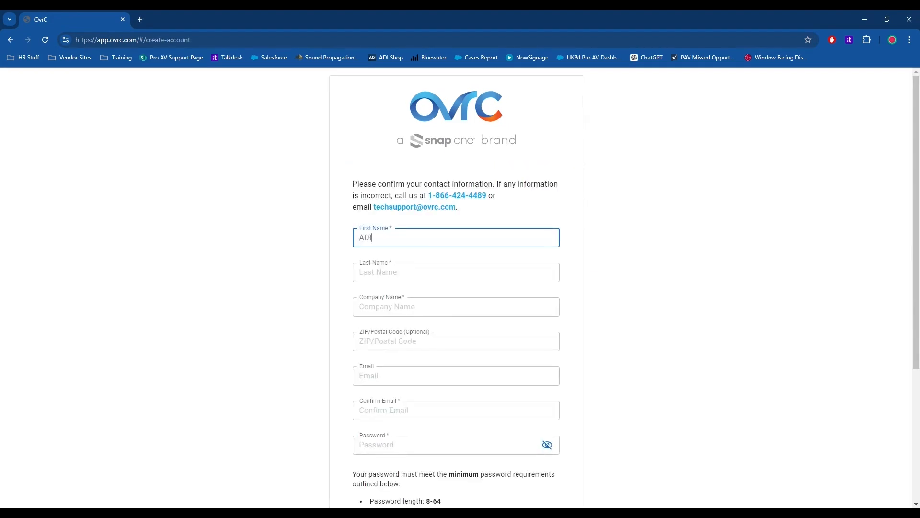
key(Tab)
text(GLOBAL)
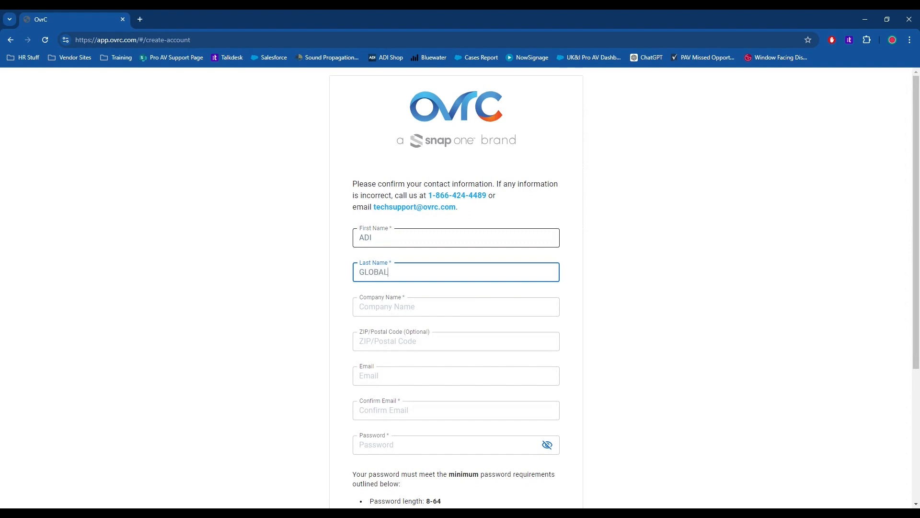
key(Tab)
text(A)
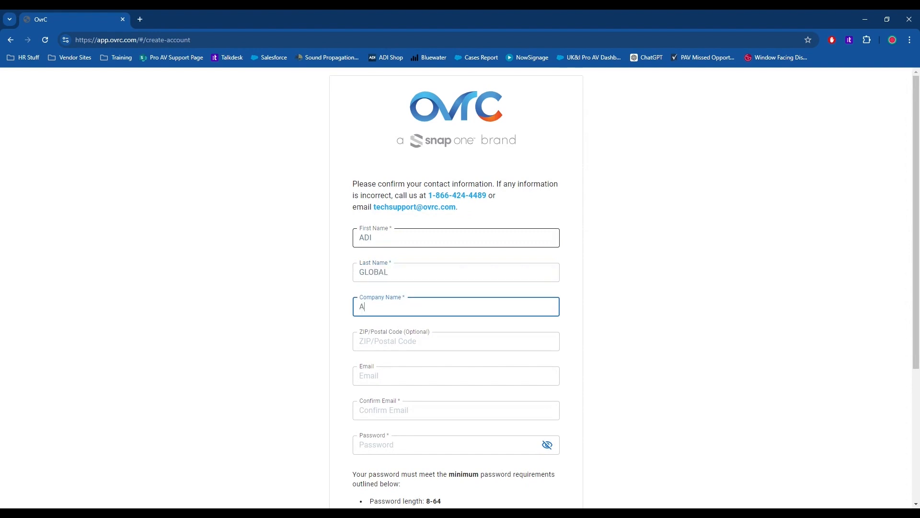
text(DI GLOBAL)
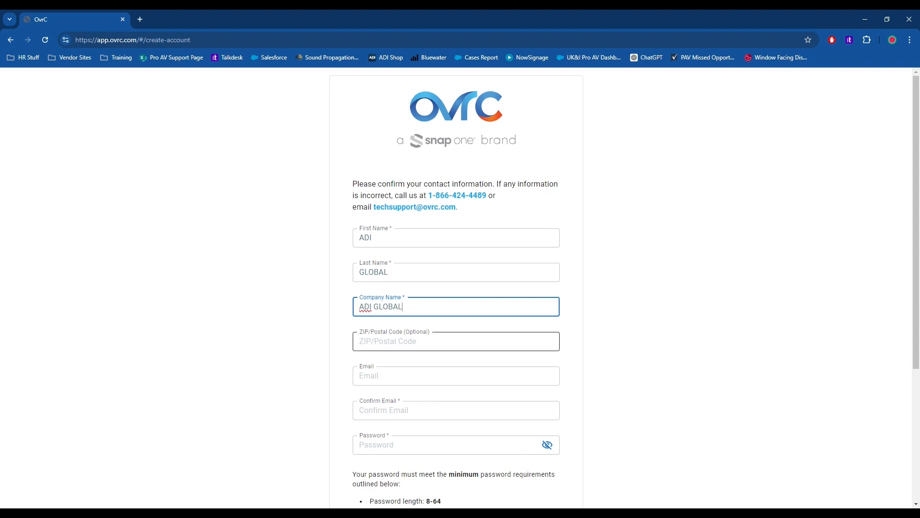
Fill in the account's e-mail address, leaving the optional postal code blank
key(Tab)
key(Tab)
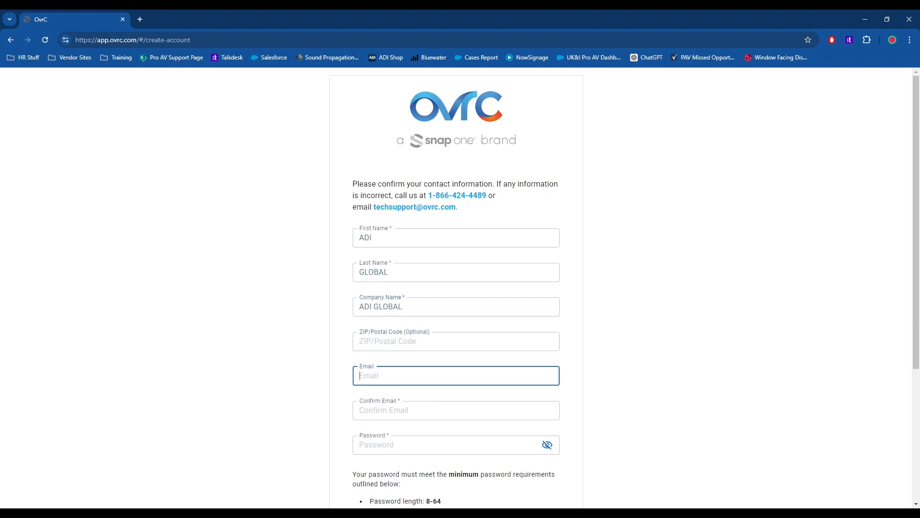
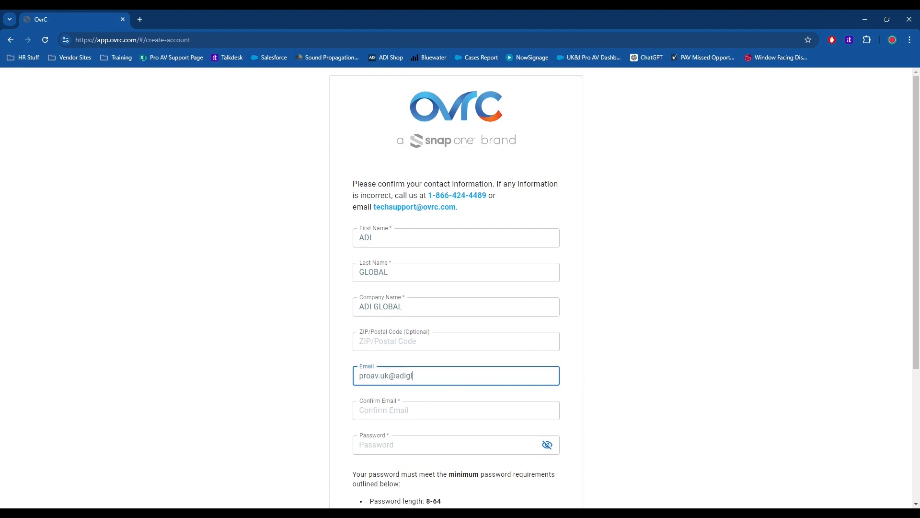
key(Tab)
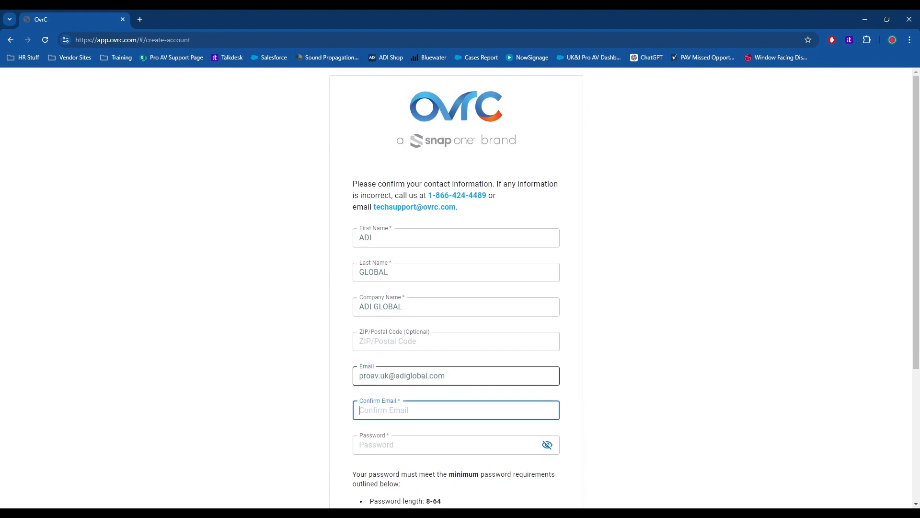
Repeat the e-mail address for confirmation and enter a password for the new account
text(a)
key(BackSpace)
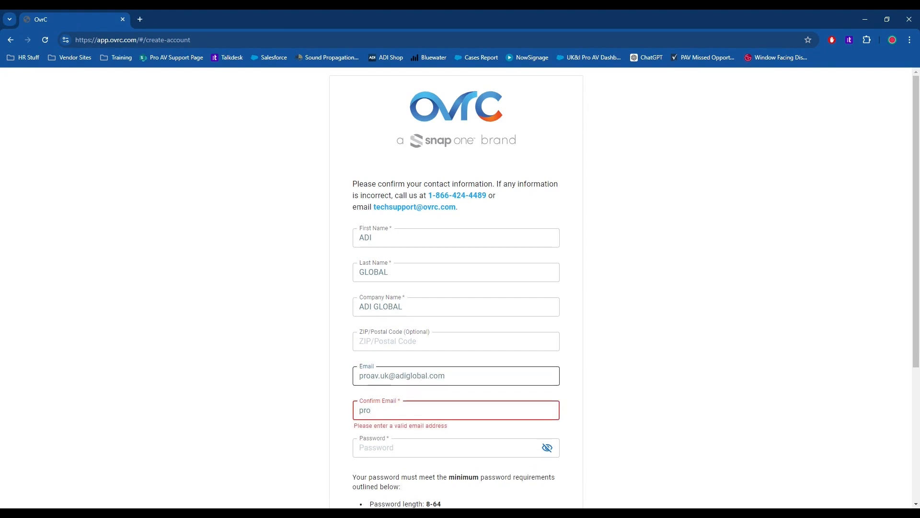
key(Tab)
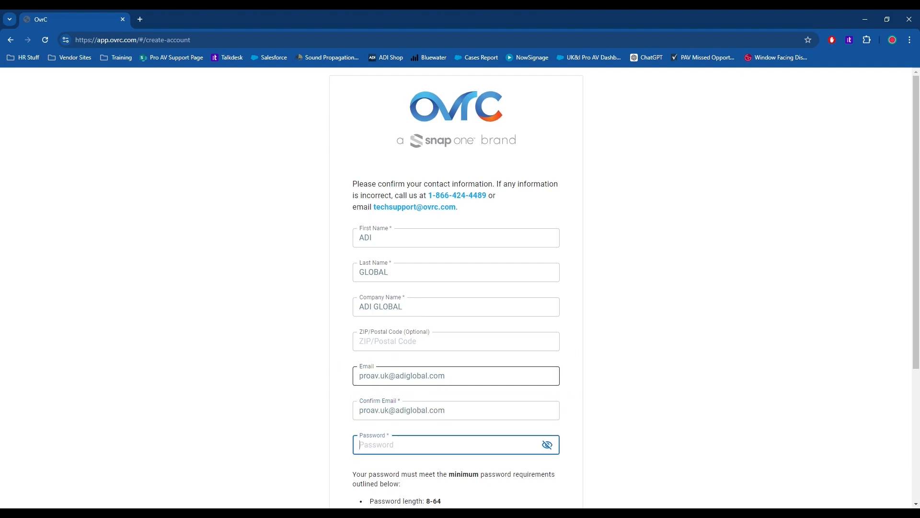
text(•••)
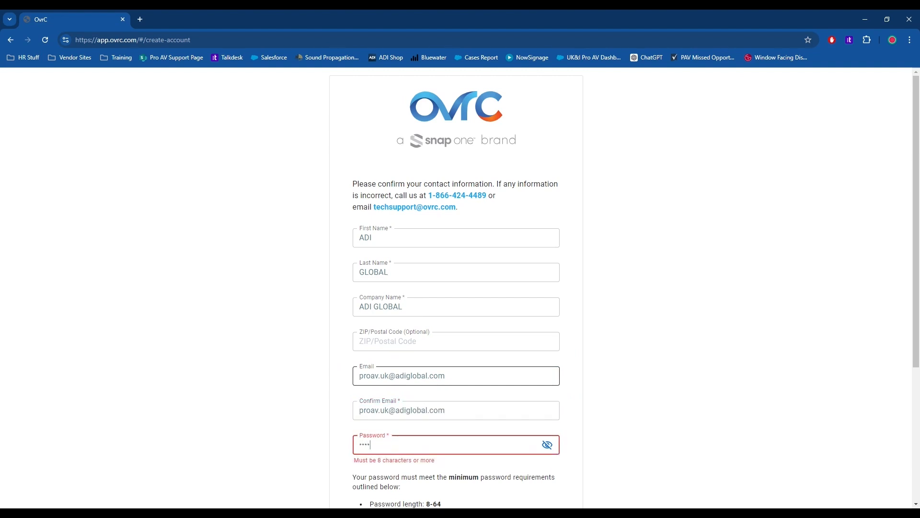
text(••••••)
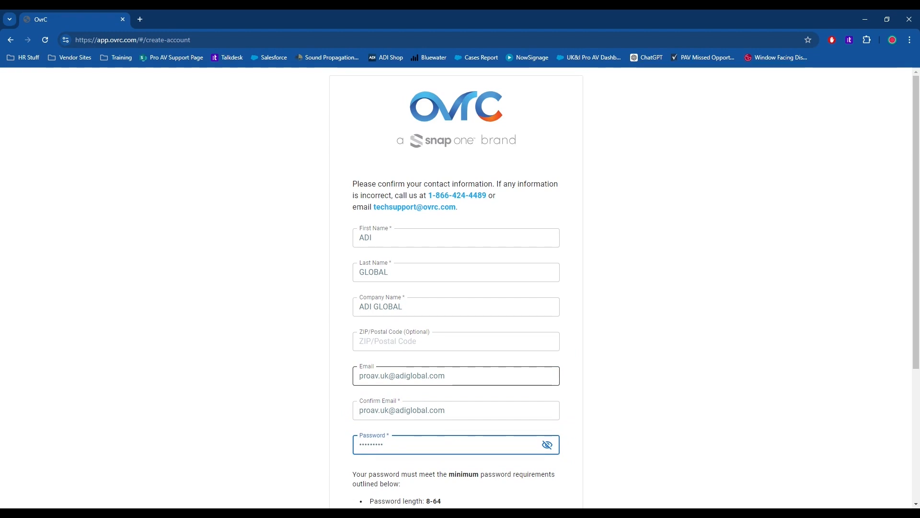
Agree to the OvrC Terms of Use and Privacy Policy, then save the account and continue to the login page
scroll(303, 289, down, 4)
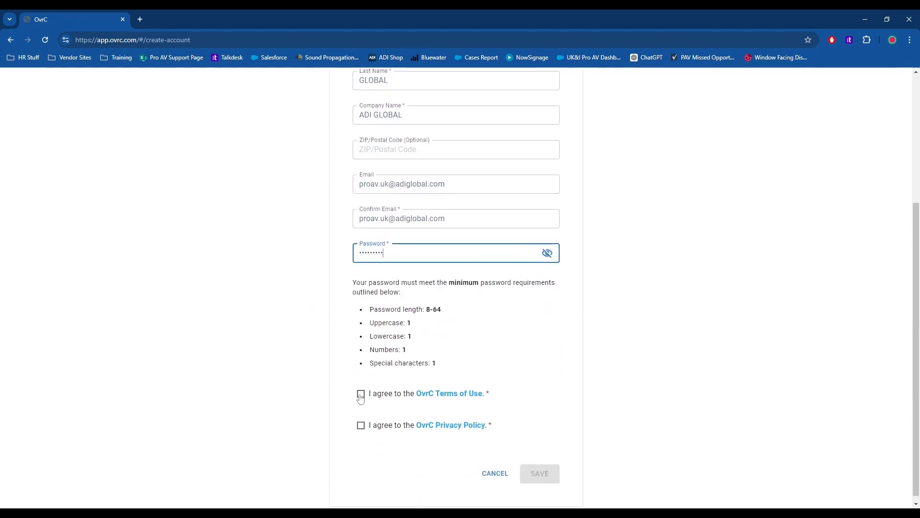
click(361, 394)
click(361, 426)
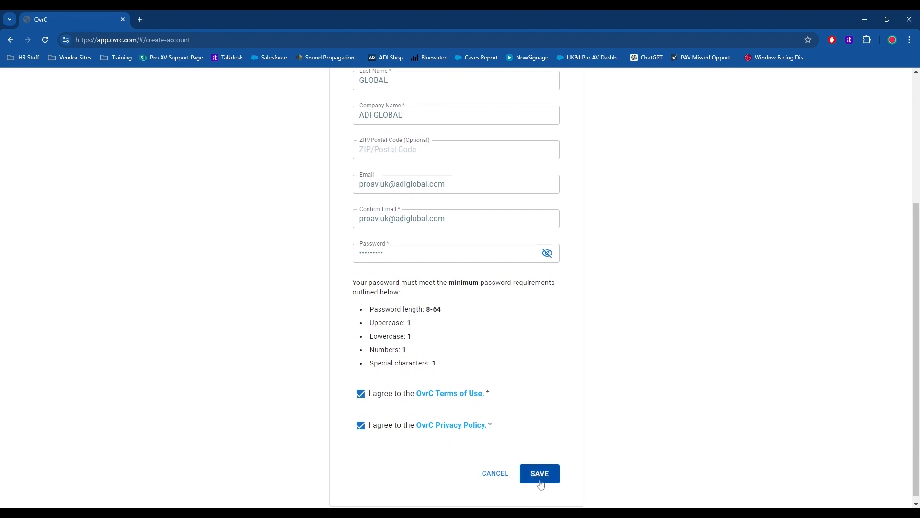
click(540, 475)
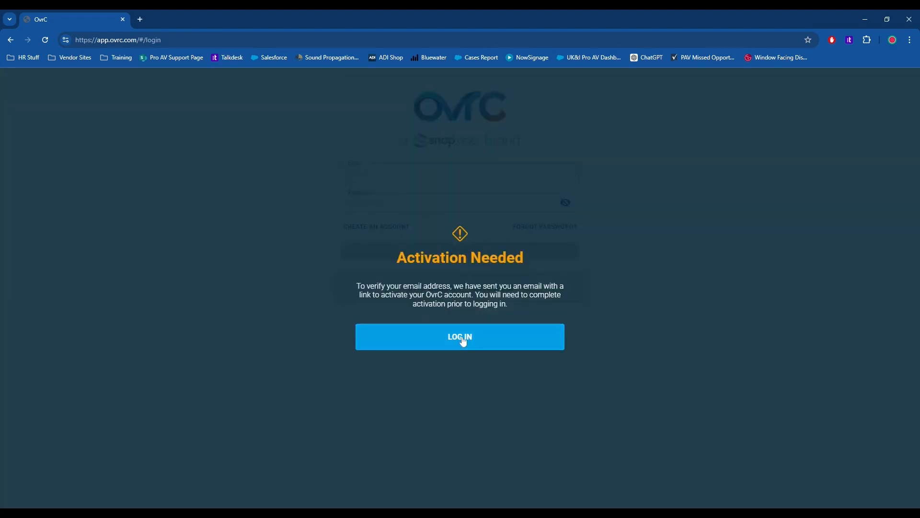
click(464, 342)
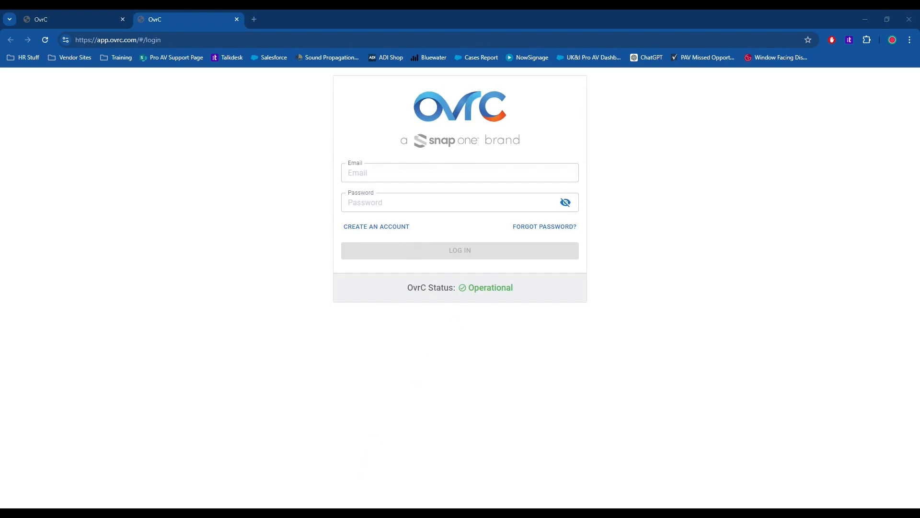
Enter the registered e-mail address in the login form, correcting its misspelled beginning
click(376, 173)
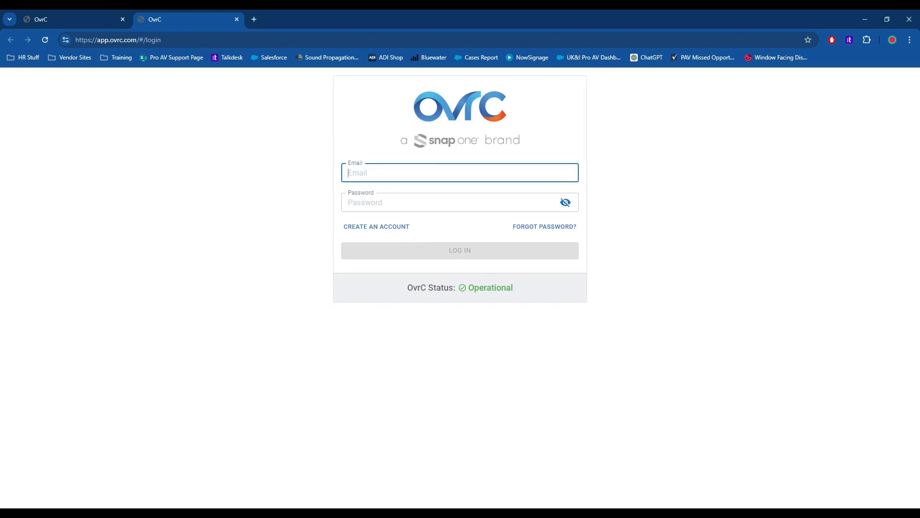
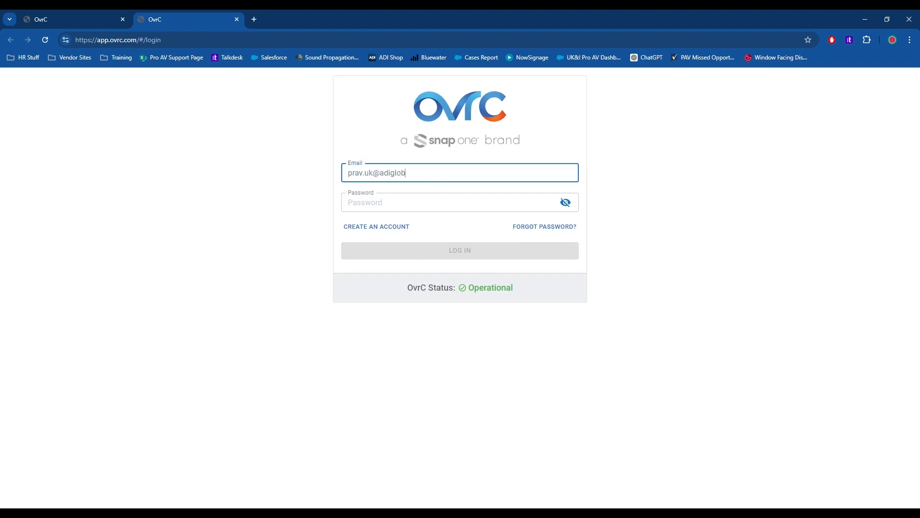
key(Tab)
click(350, 172)
text(o)
Enter the account password and log in to OvrC
click(372, 194)
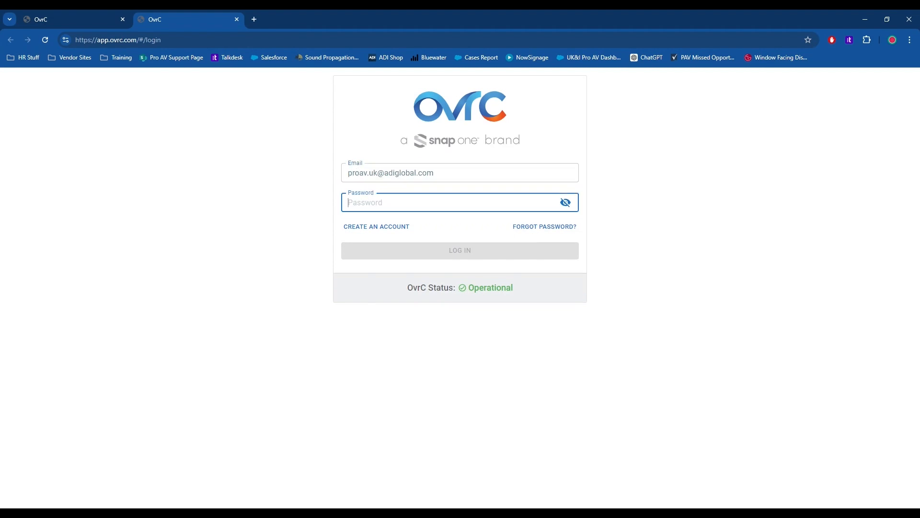
text(••••)
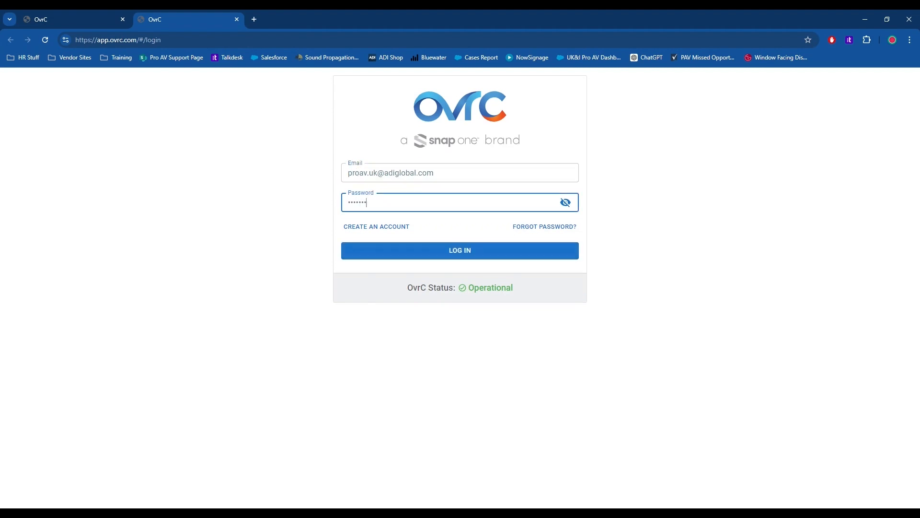
click(390, 251)
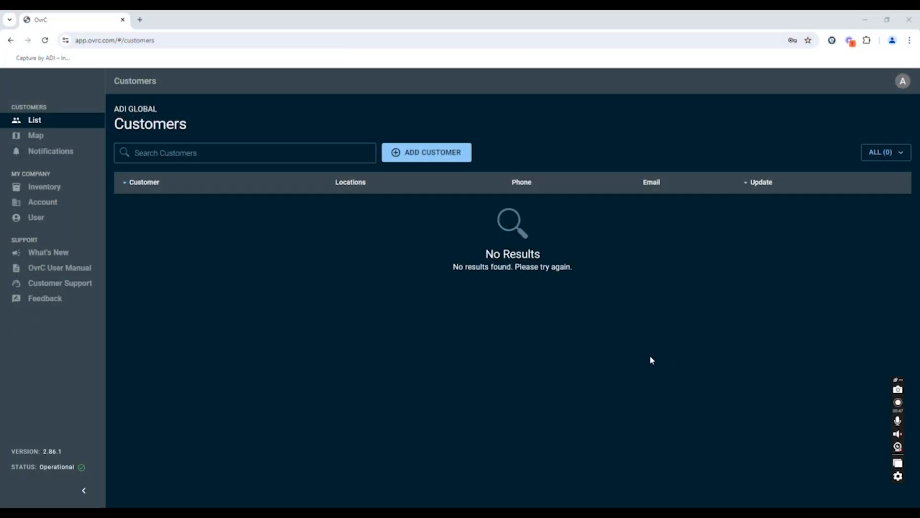
Add a new customer with first name ADI and last name GLOBAL
click(416, 159)
click(223, 235)
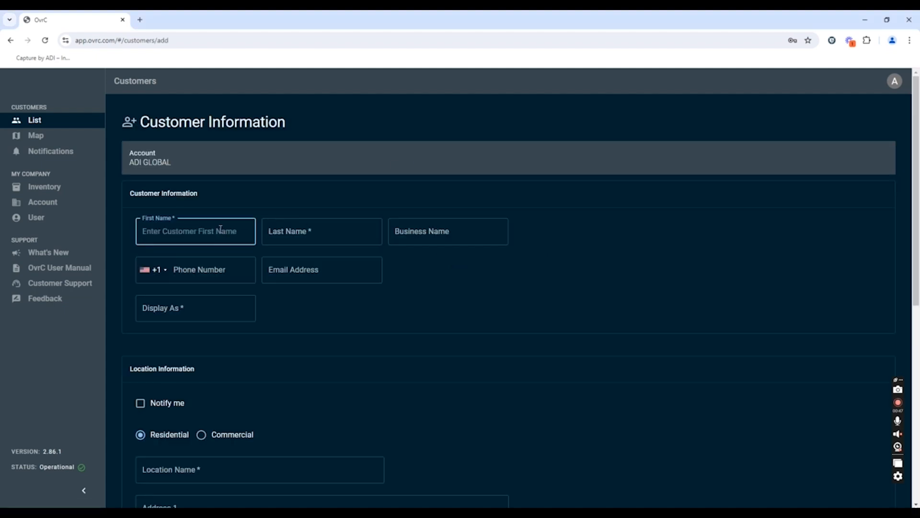
text(ADI)
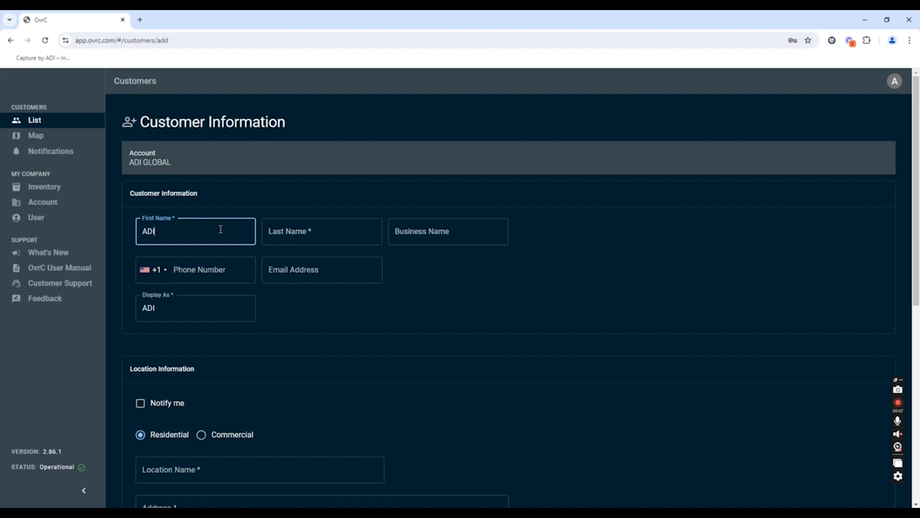
key(Tab)
text(GLOBAL)
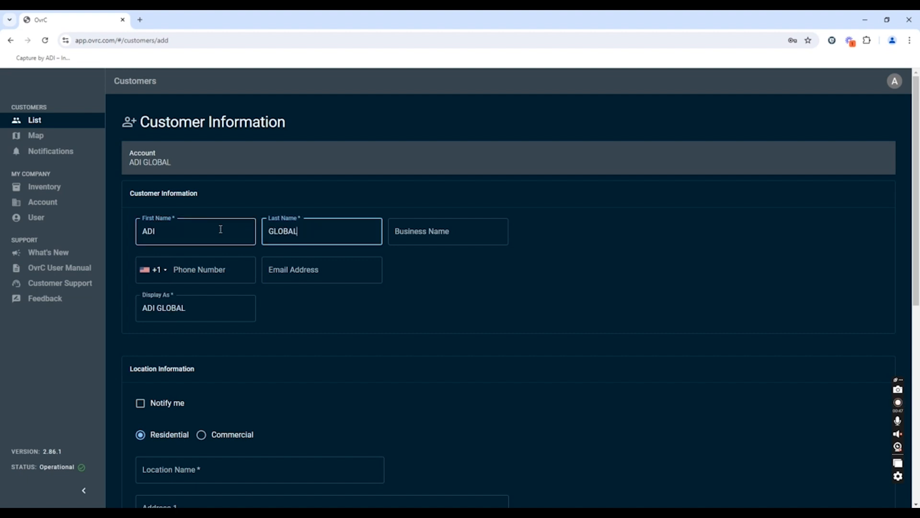
key(Tab)
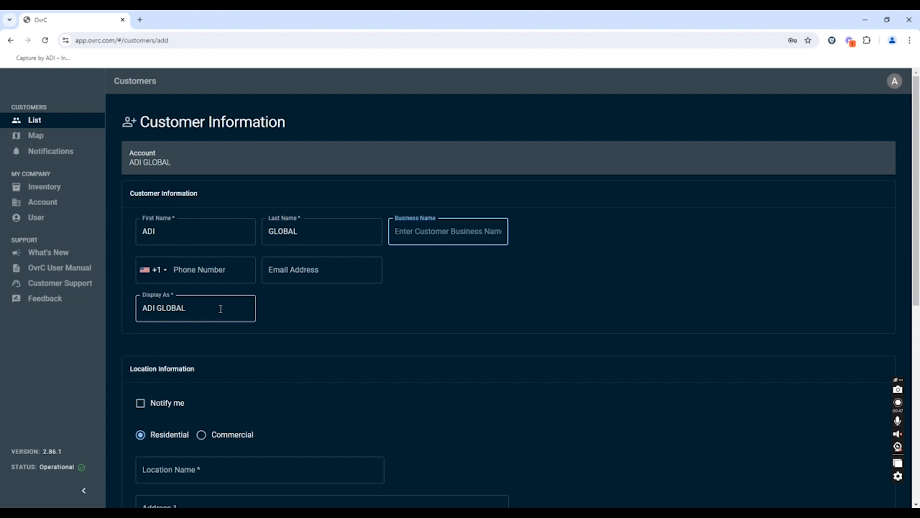
Set the customer's location type to Commercial and name the location Head Office
scroll(220, 305, down, 3)
click(202, 290)
scroll(251, 269, down, 3)
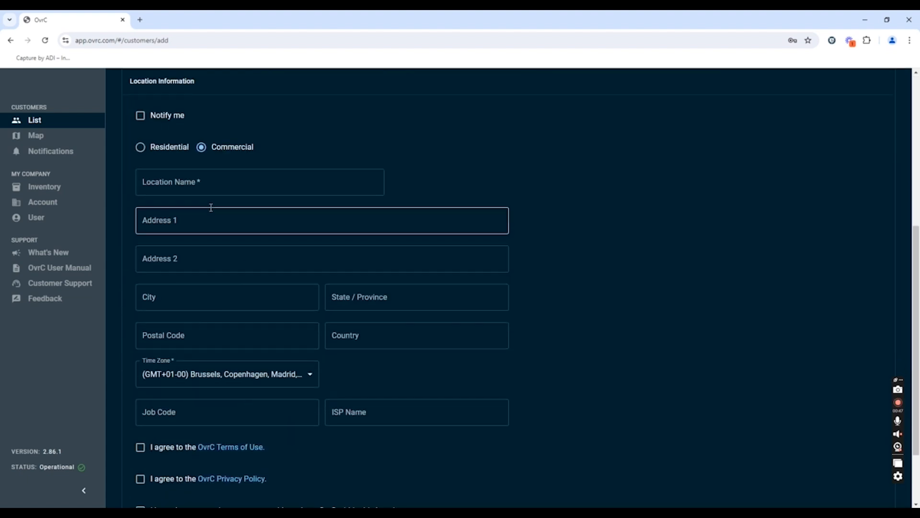
click(205, 187)
click(205, 187)
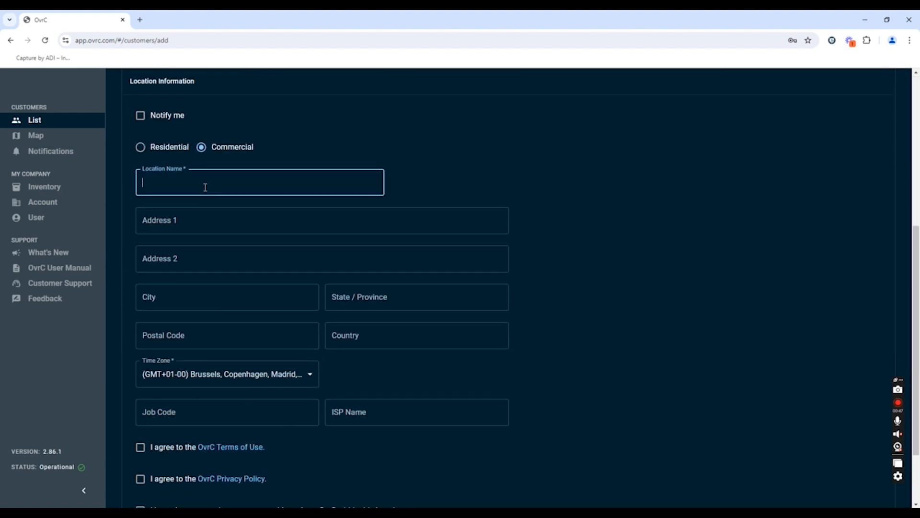
text(Head Office)
Enter the Head Office street address in the first address line and accept the matching Oldham, UK suggestion
click(201, 227)
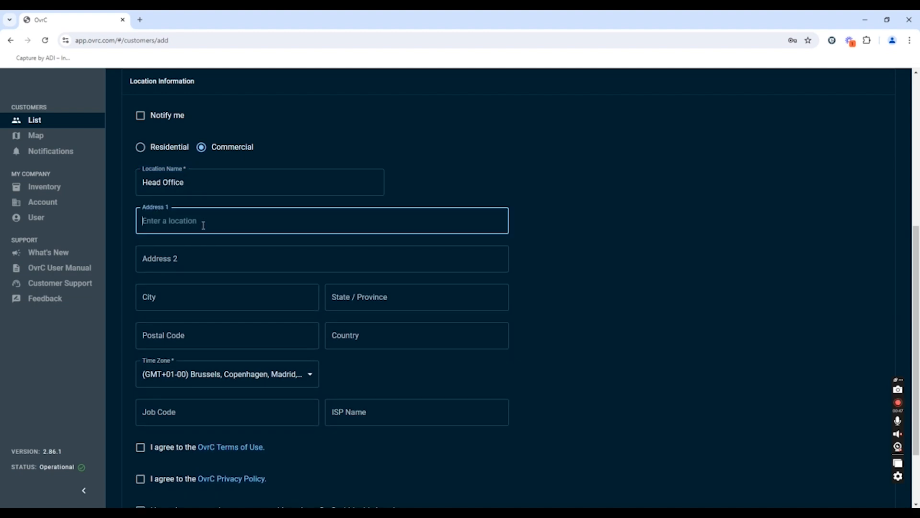
text(broad)
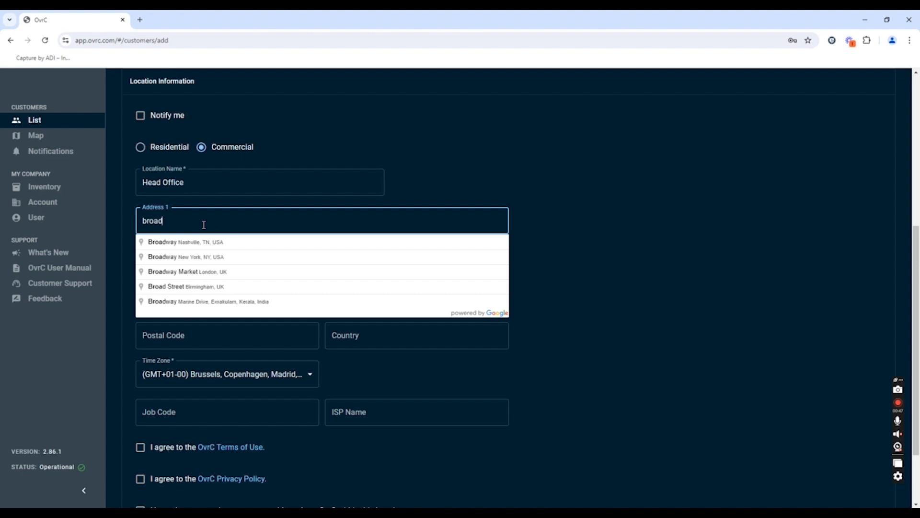
text(way bsu)
key(BackSpace)
key(BackSpace)
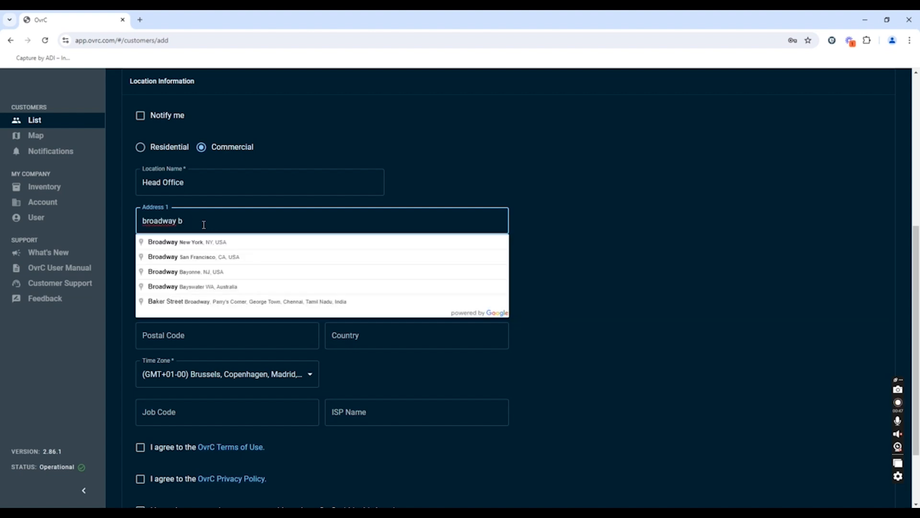
text(us)
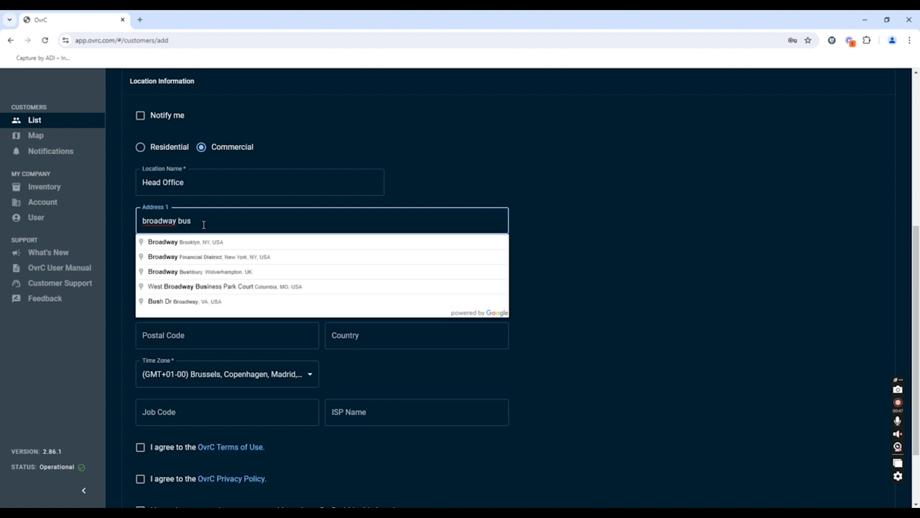
text(iness p)
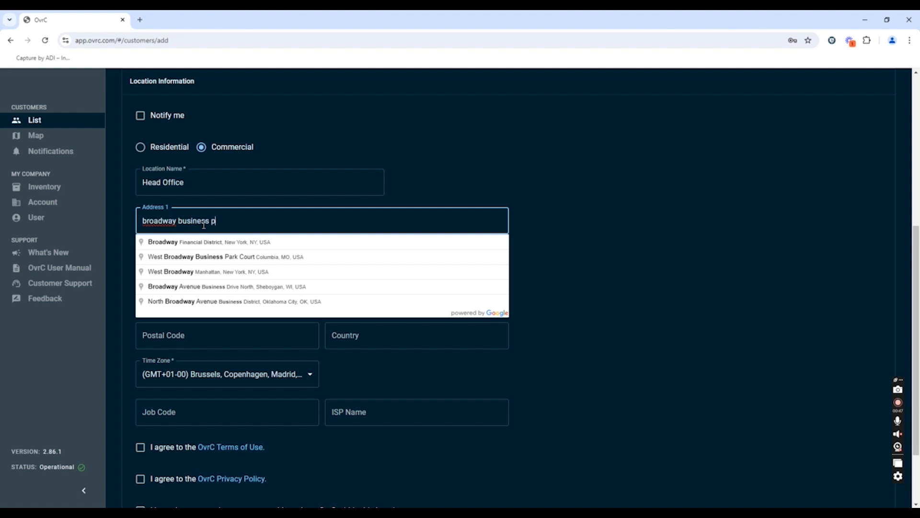
text(ar olham)
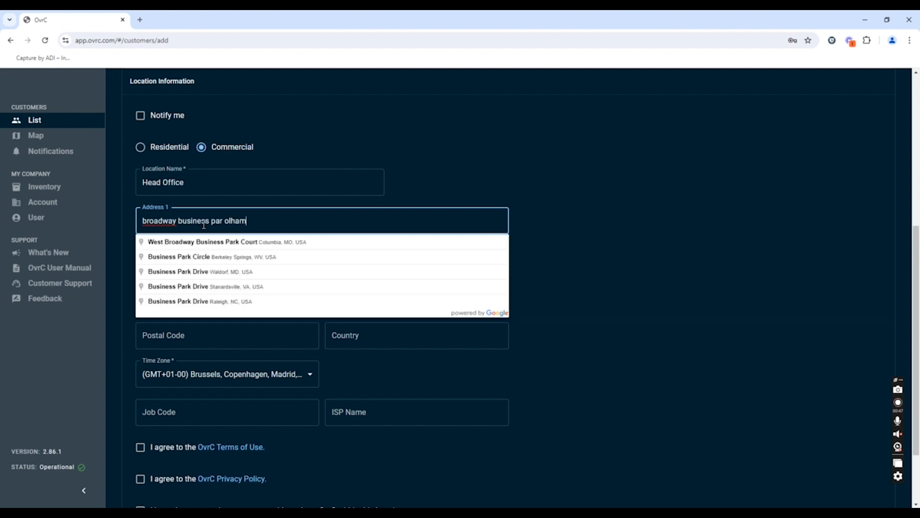
click(233, 222)
text(d)
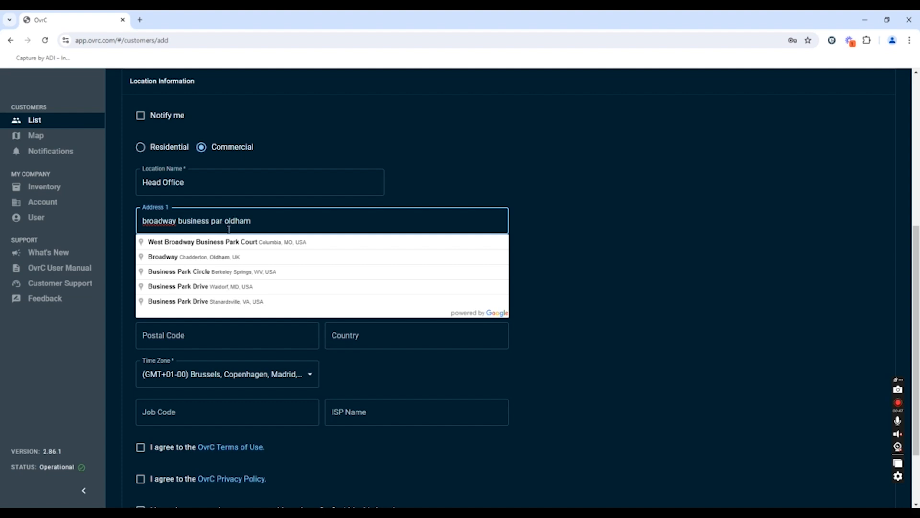
click(221, 257)
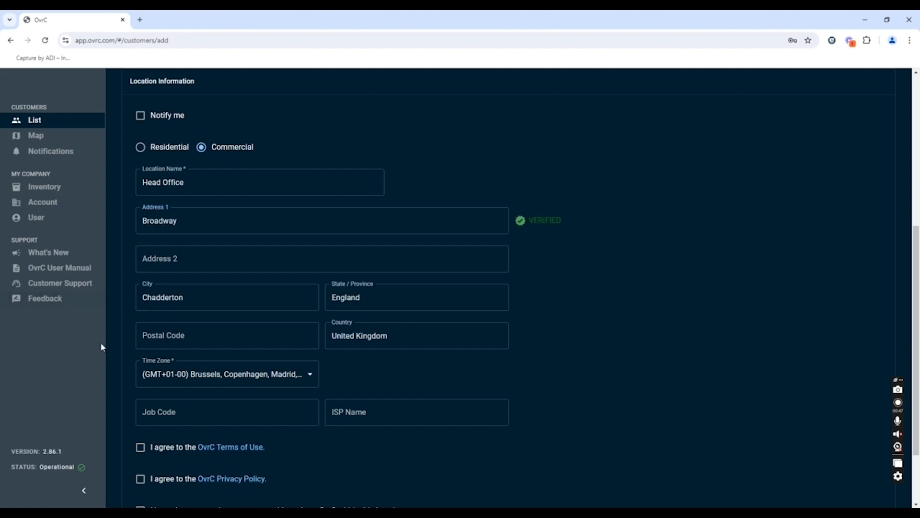
Set the time zone to (GMT+00-00) Western Europe Time, London and the ISP name to BT OpenReach
click(231, 375)
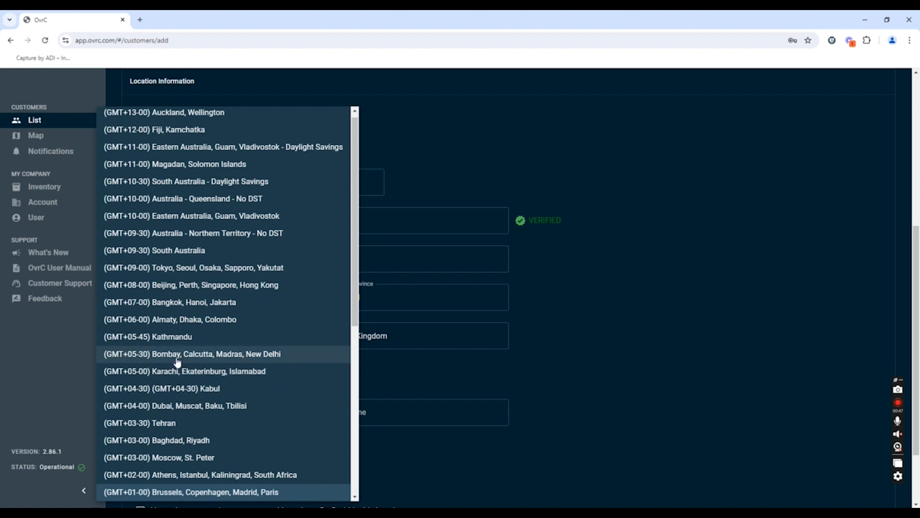
scroll(185, 362, down, 1)
click(194, 464)
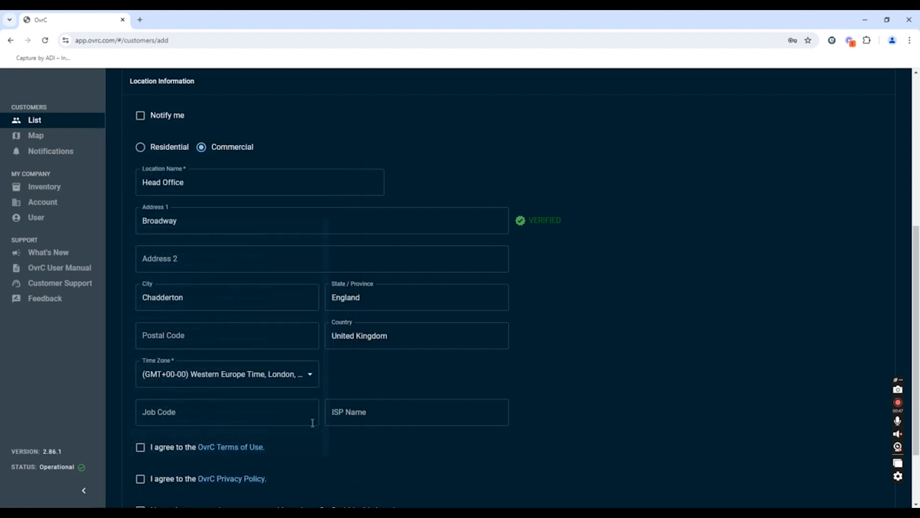
click(352, 412)
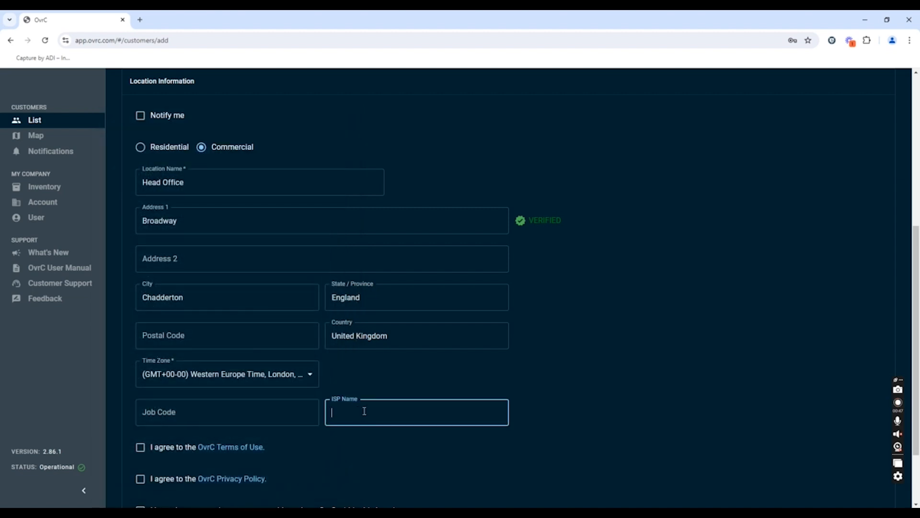
text(T)
text(T)
text( Open)
text(Reach)
Accept the Terms of Use, Privacy Policy and customer consent statements, and save the customer
scroll(338, 413, down, 2)
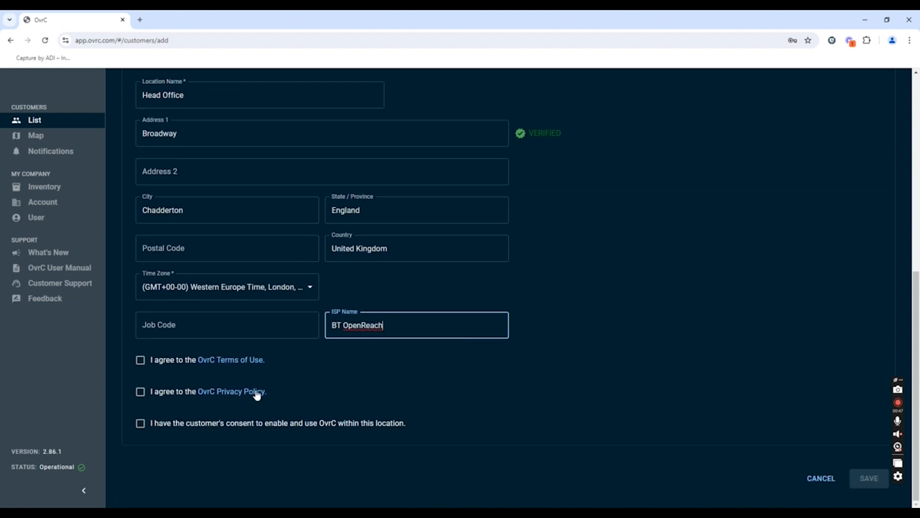
click(143, 363)
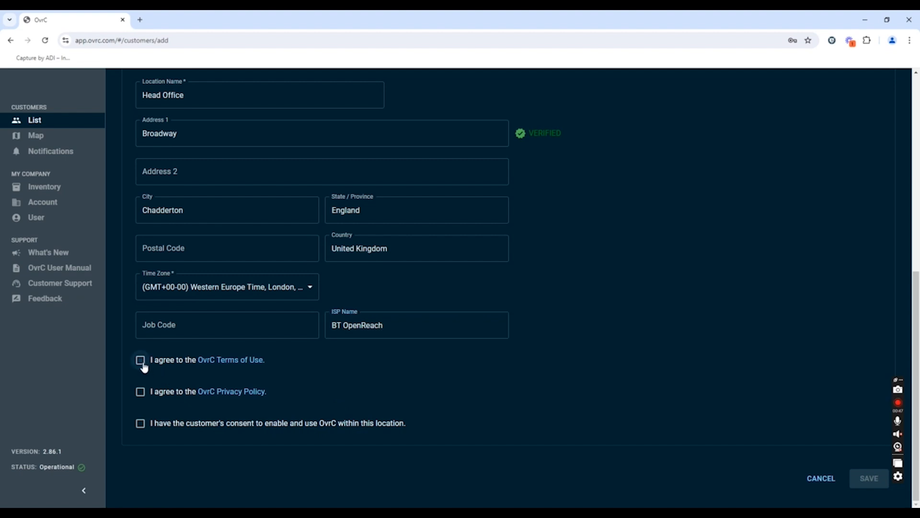
click(139, 423)
click(859, 477)
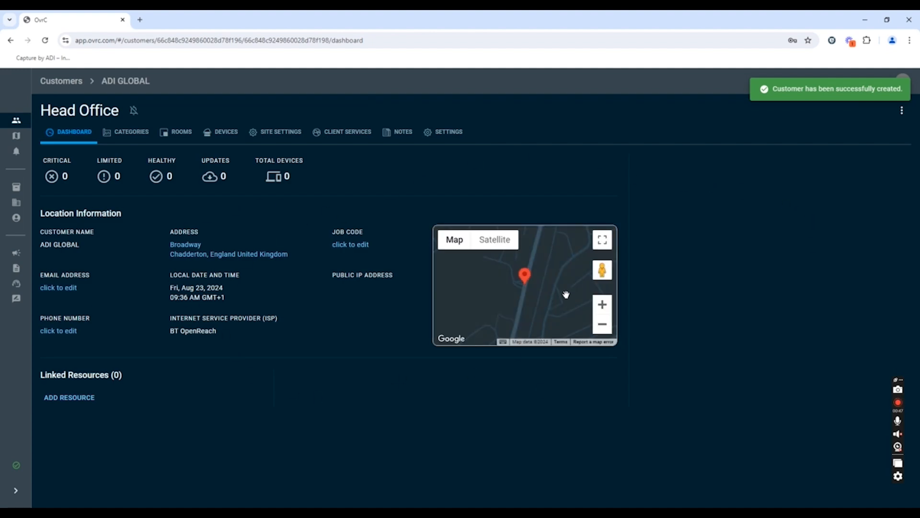
View the new customer's location on the customer map
click(15, 135)
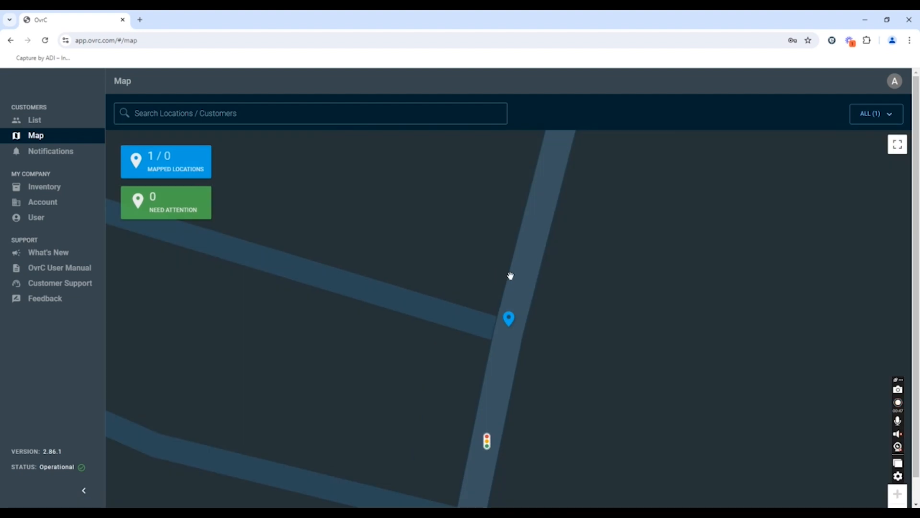
scroll(495, 327, up, 3)
scroll(495, 329, down, 3)
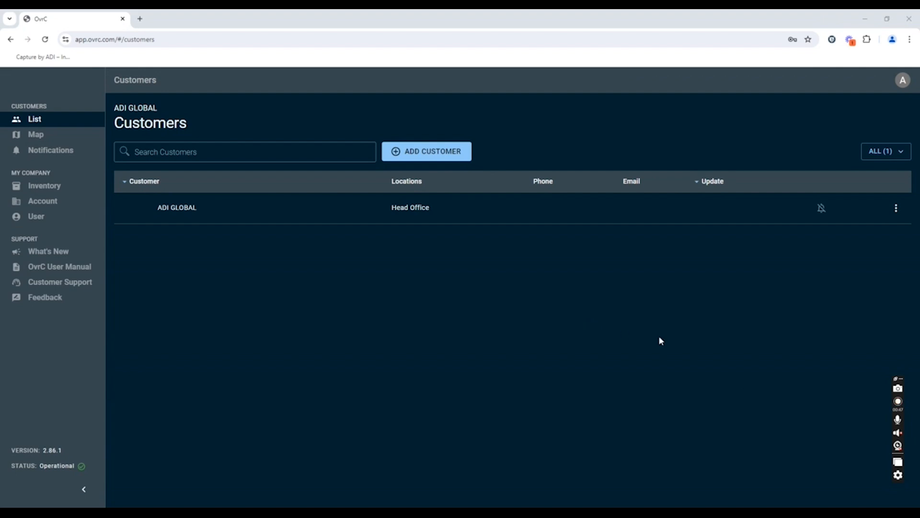
Start adding a device to ADI GLOBAL's Head Office location and find it by MAC address 14:3F:C3:03:E5:B7
click(357, 215)
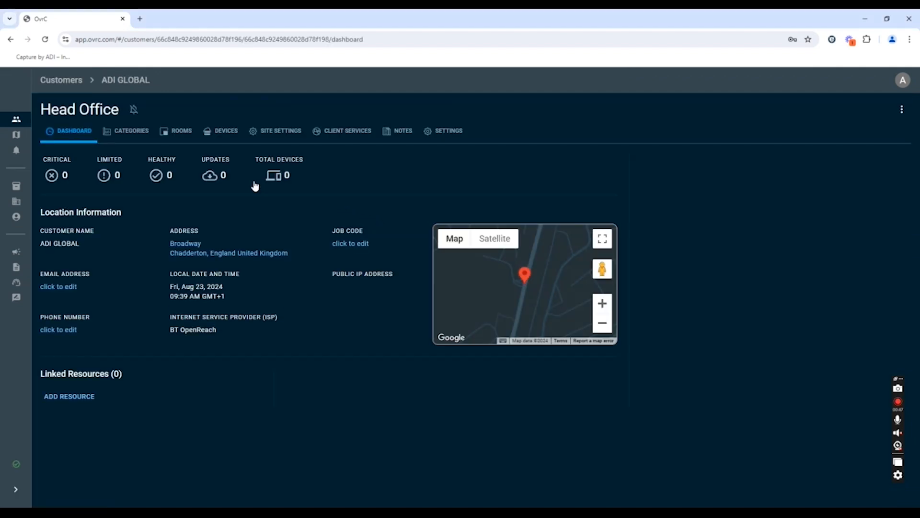
click(218, 136)
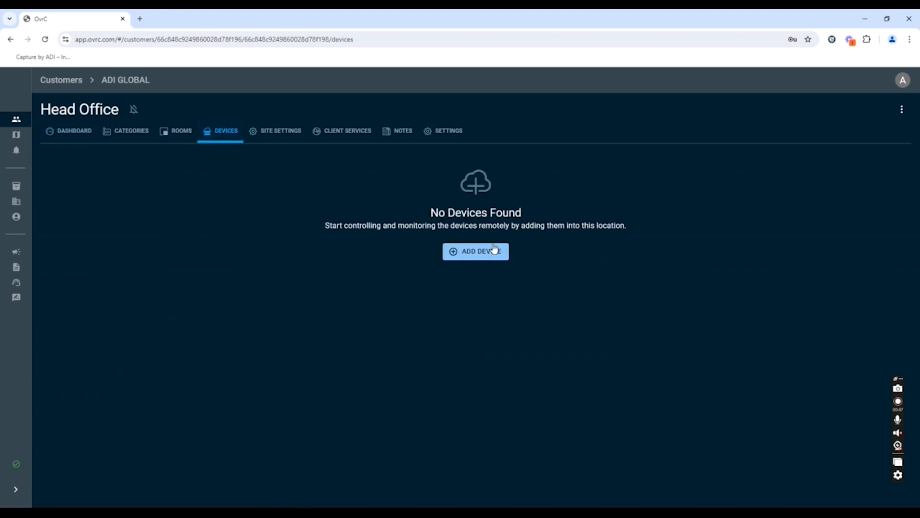
click(486, 257)
click(188, 173)
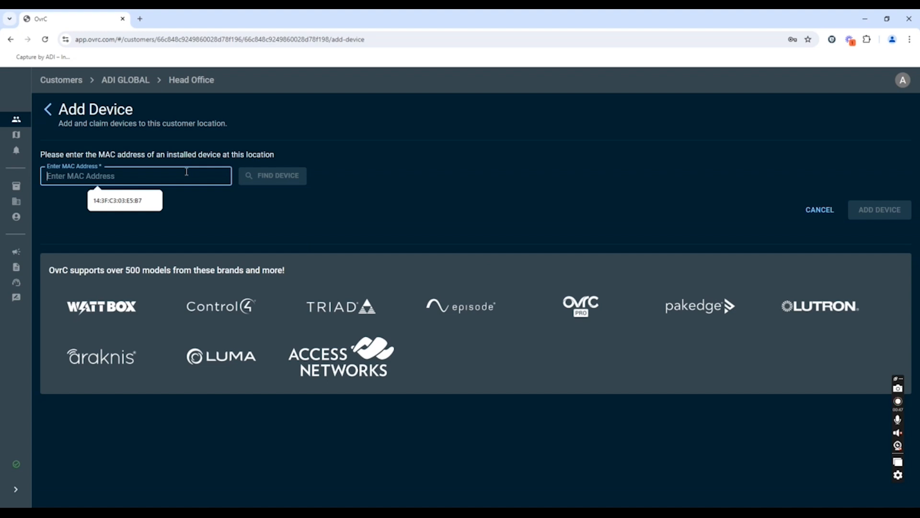
click(128, 204)
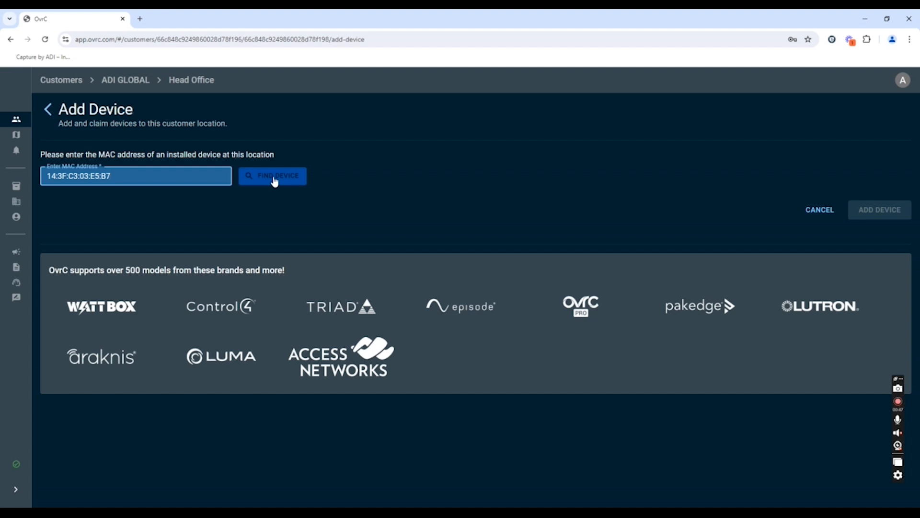
click(276, 181)
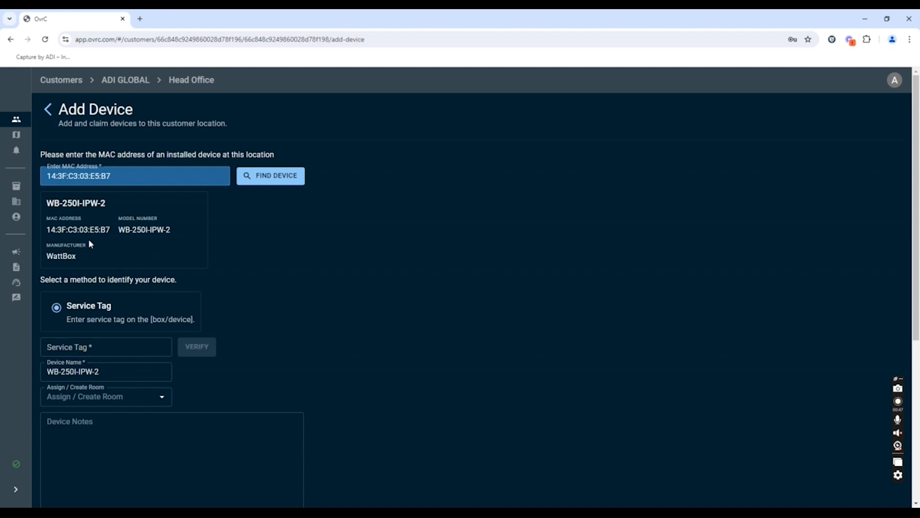
Verify the WattBox device with service tag ST222310031J842A
click(140, 347)
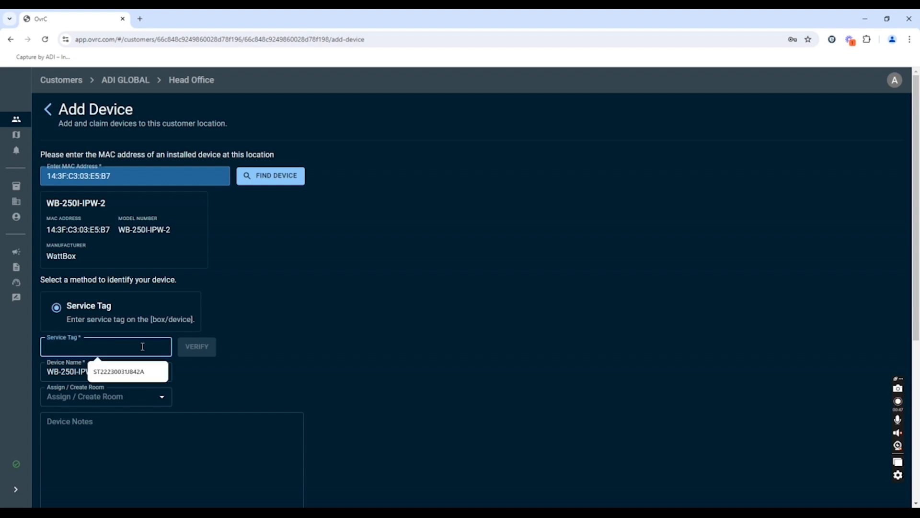
text(ST)
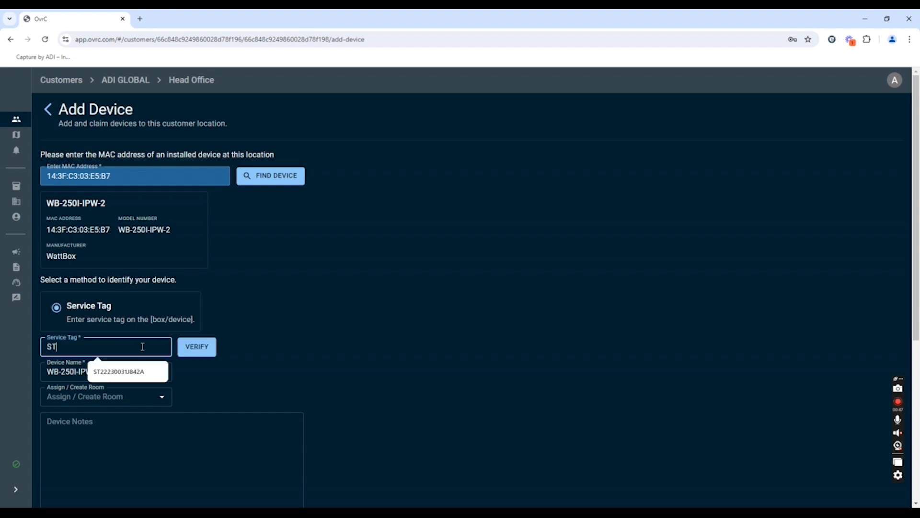
text(22231)
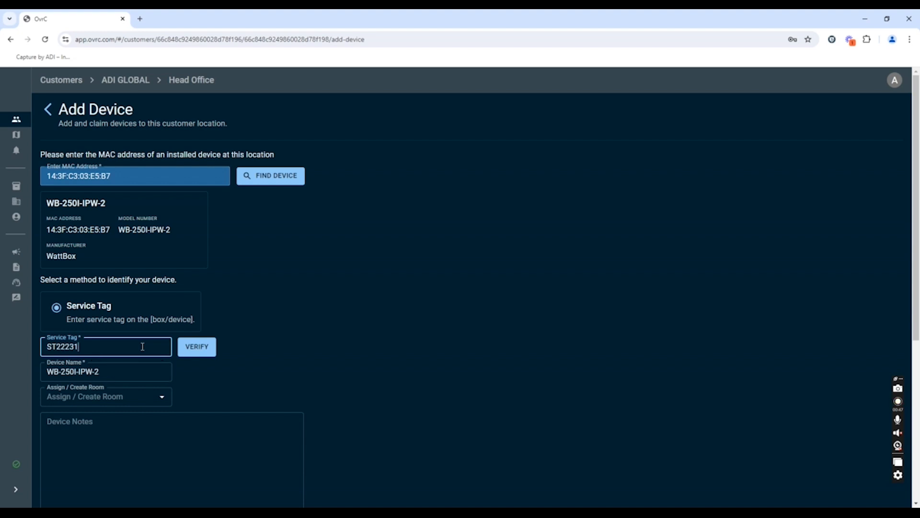
text(0031J842A)
click(192, 349)
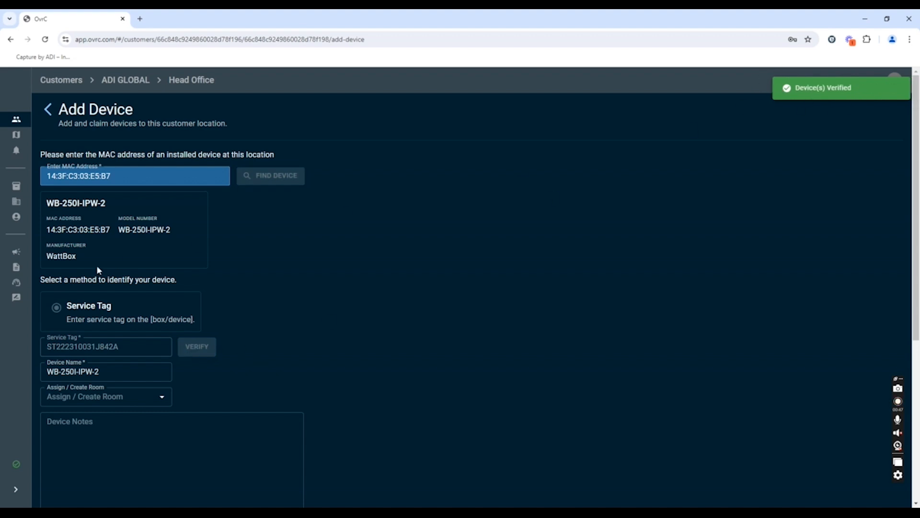
Change the WattBox device's name to Tech Lab
click(113, 373)
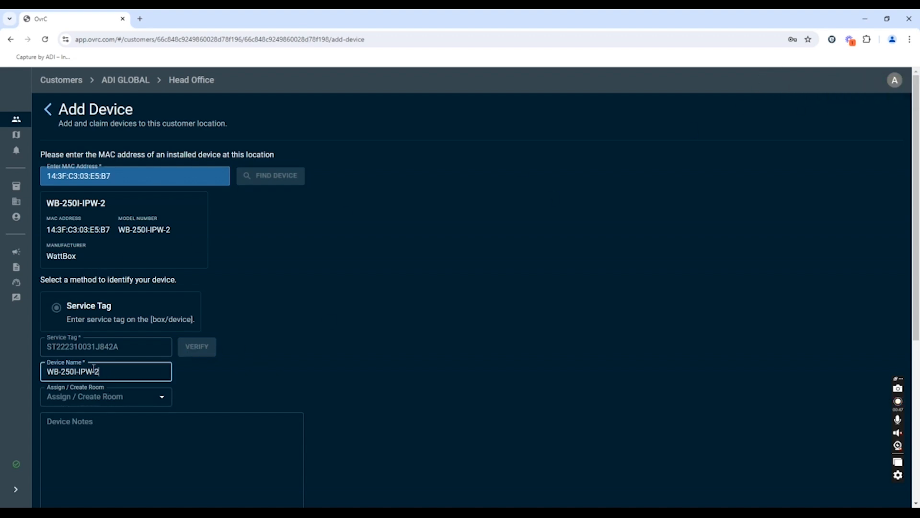
drag(94, 368, 43, 363)
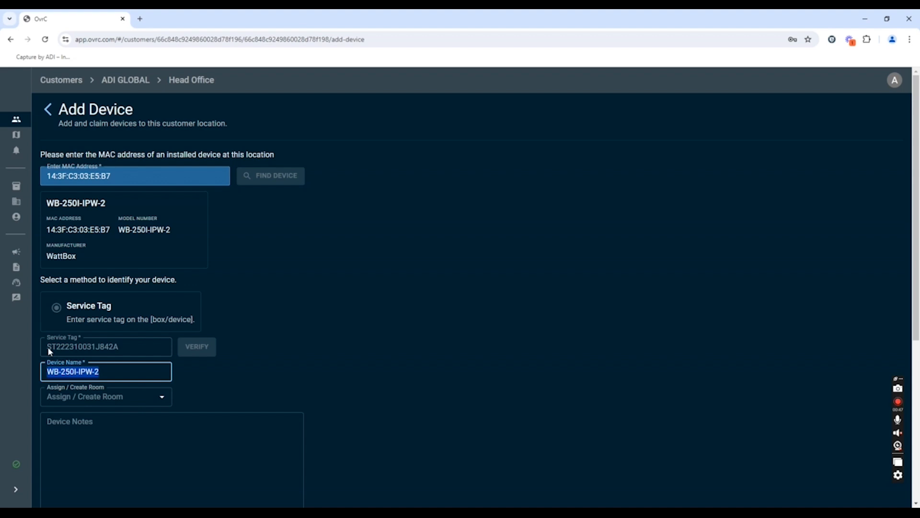
text(Tech Lab)
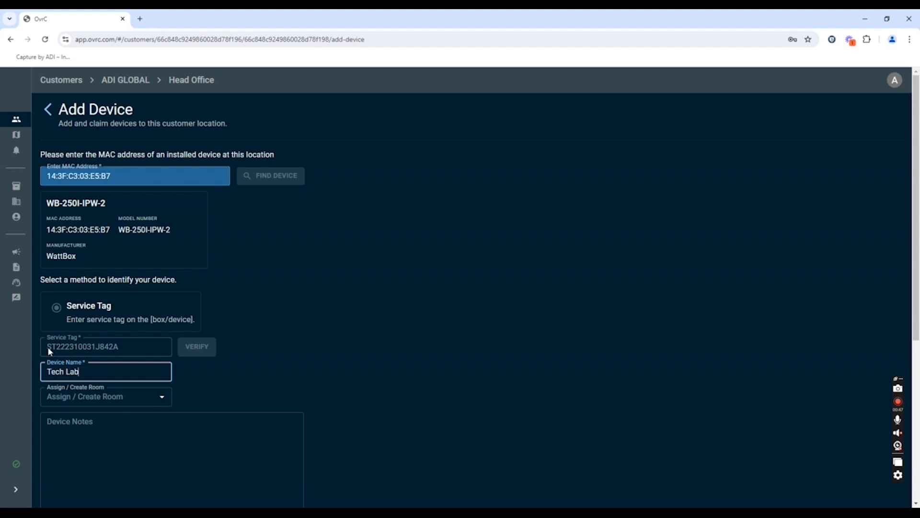
Create a new room named Tech Room and assign the device to it
scroll(205, 388, down, 1)
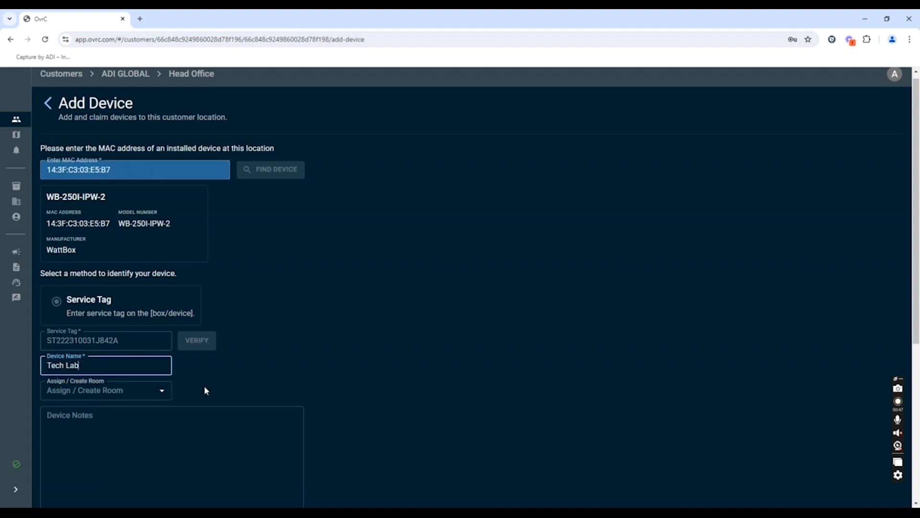
scroll(182, 373, down, 1)
scroll(139, 335, down, 1)
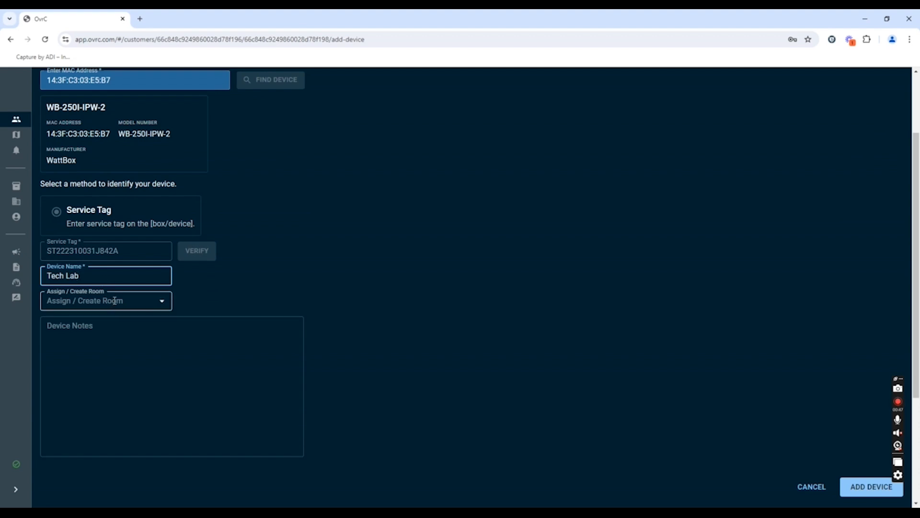
click(139, 299)
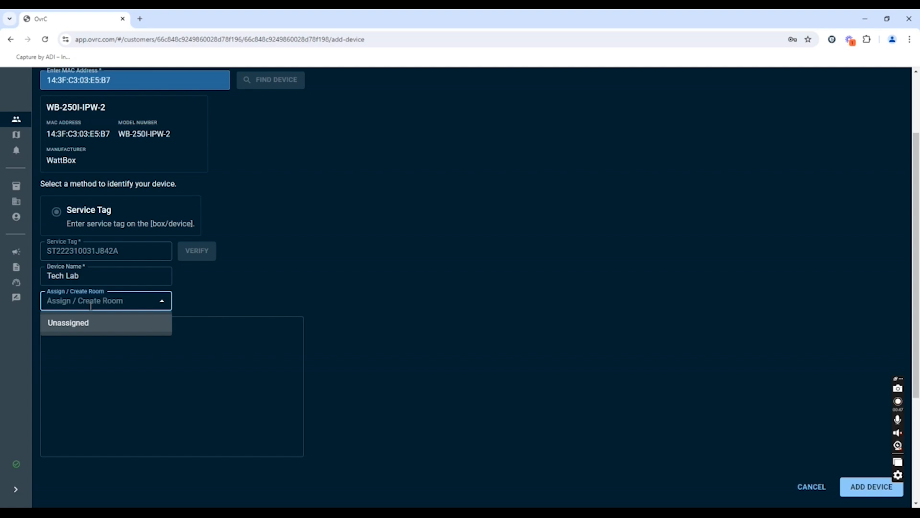
text(Tec)
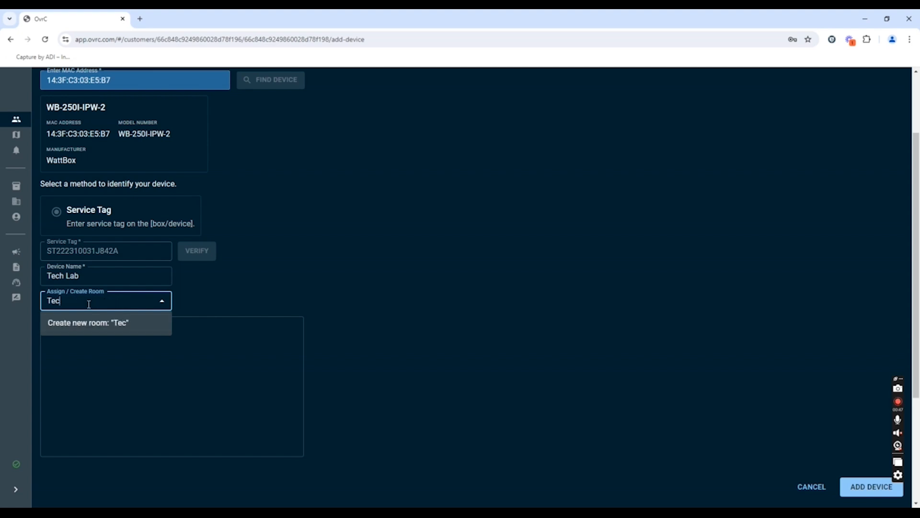
text(h Room)
click(96, 324)
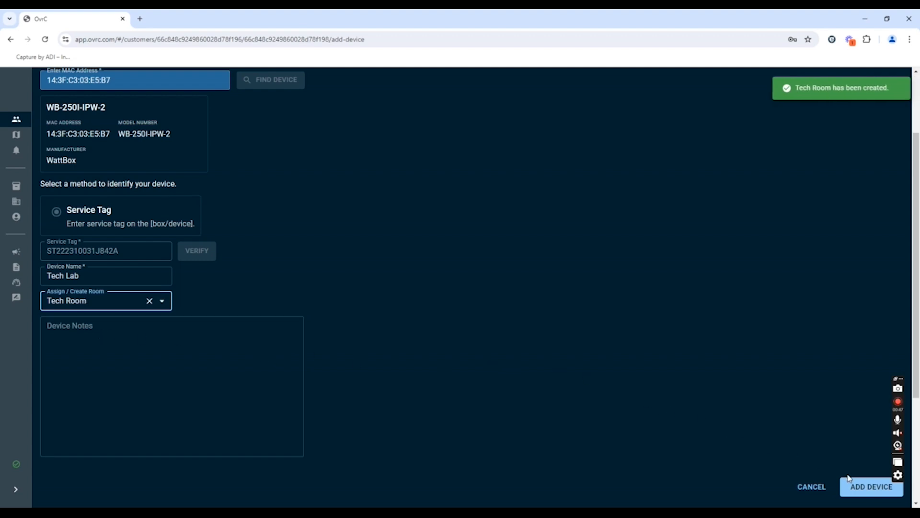
Add the device to the Head Office location and open the Tech Lab device's details
click(874, 487)
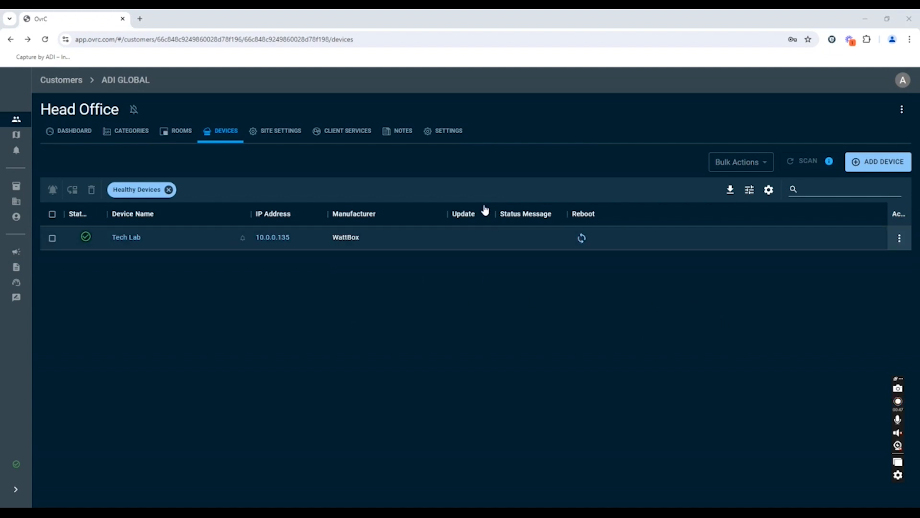
click(122, 240)
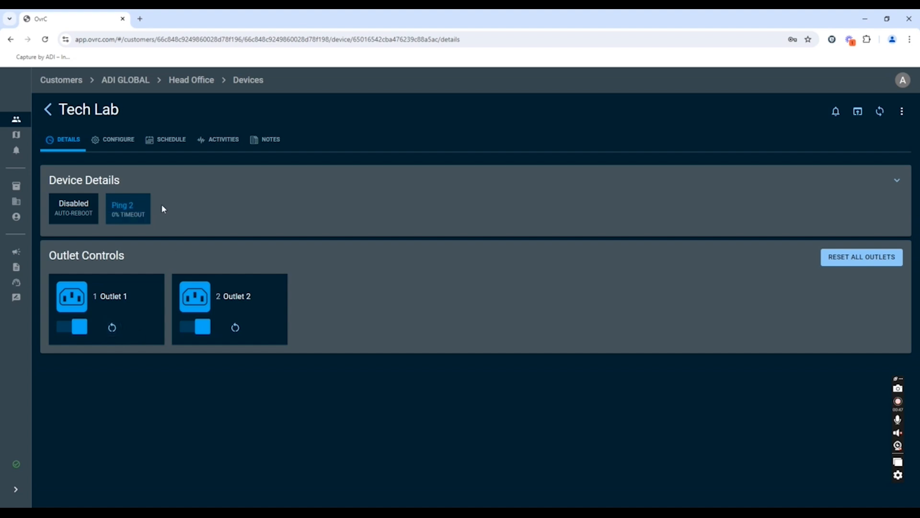
In the Tech Lab device's outlet options, rename outlet 1 as Message Manager and outlet 2 as Switch
click(117, 143)
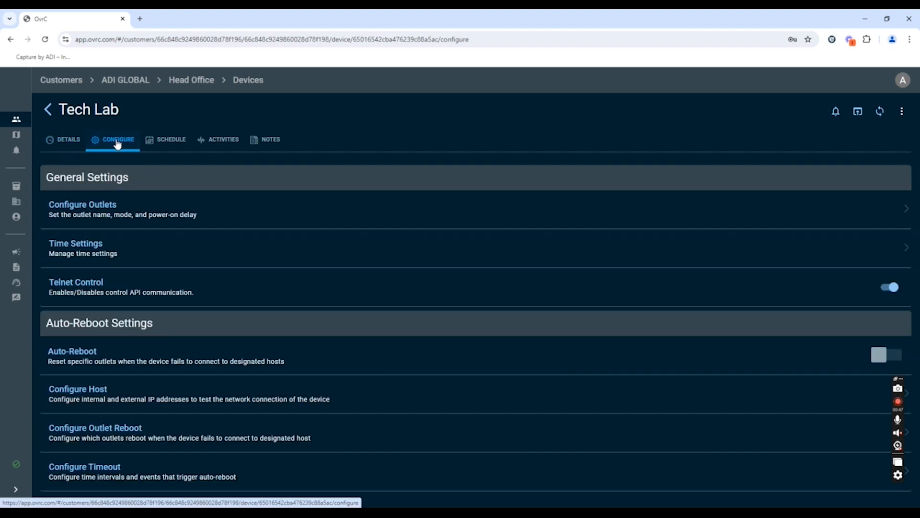
click(206, 205)
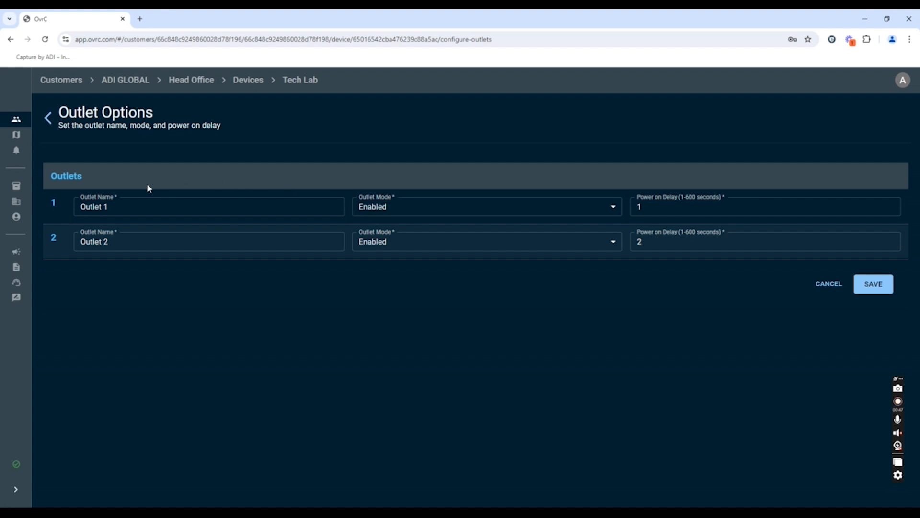
drag(154, 209, 76, 200)
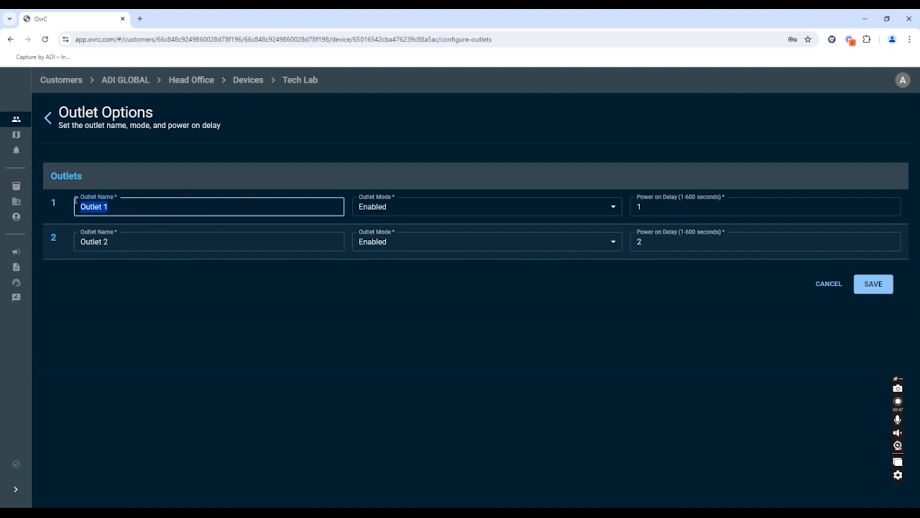
text(Message Manager)
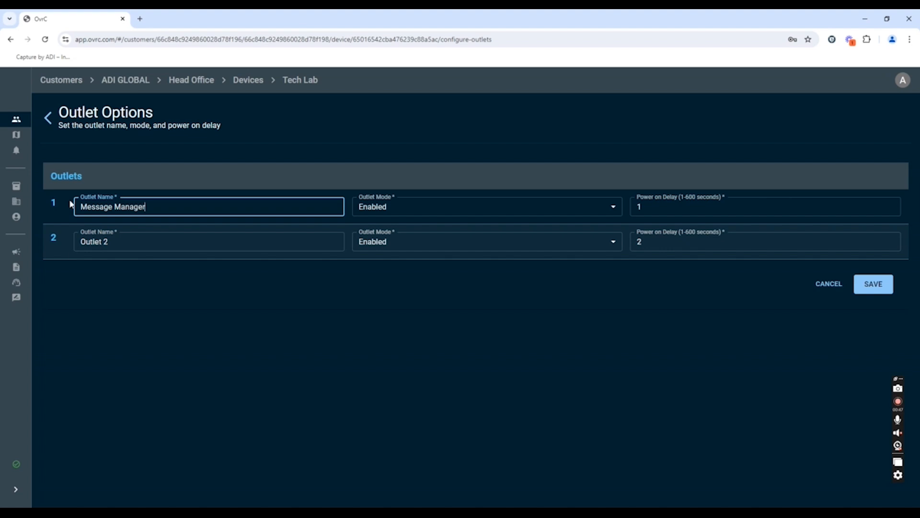
drag(132, 242, 56, 235)
text(Switc)
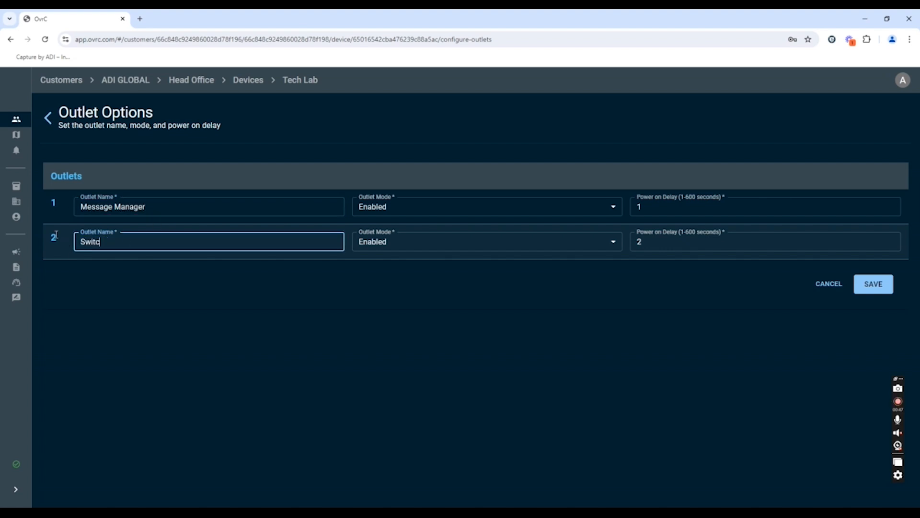
text(h)
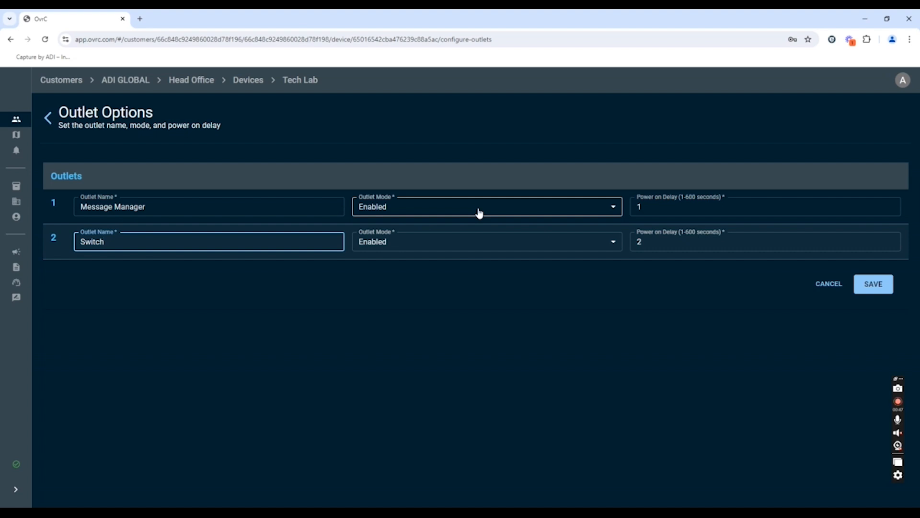
Set the Switch outlet's mode to Network Device (Reset Only) and save the outlet options
click(480, 241)
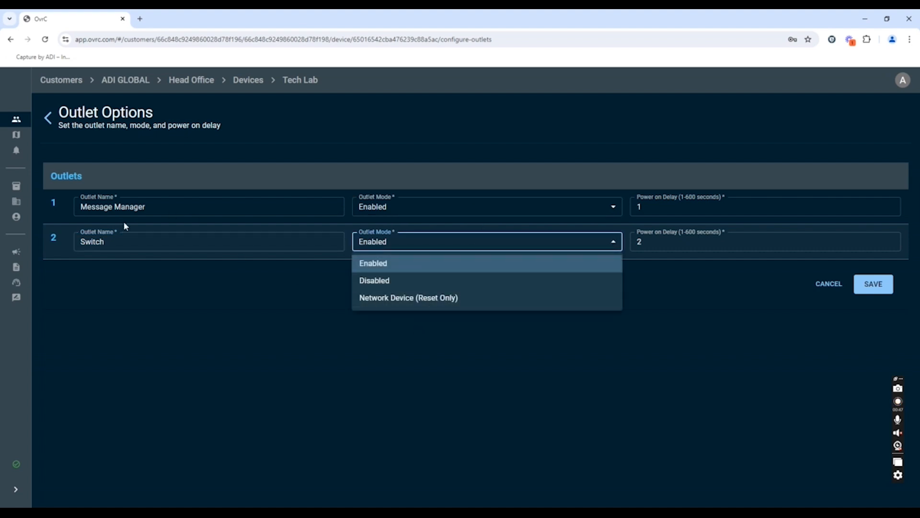
click(439, 299)
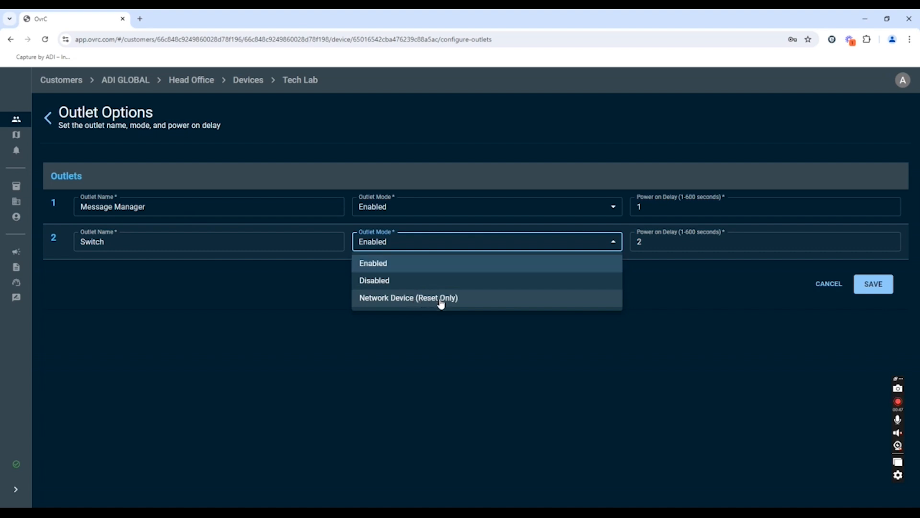
click(876, 288)
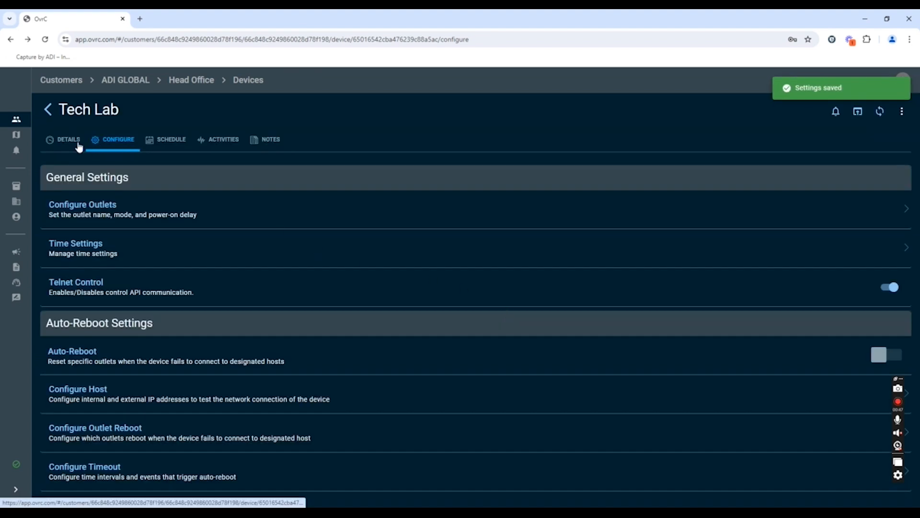
Reset the Message Manager outlet from the Tech Lab device's details and confirm the reset
click(70, 143)
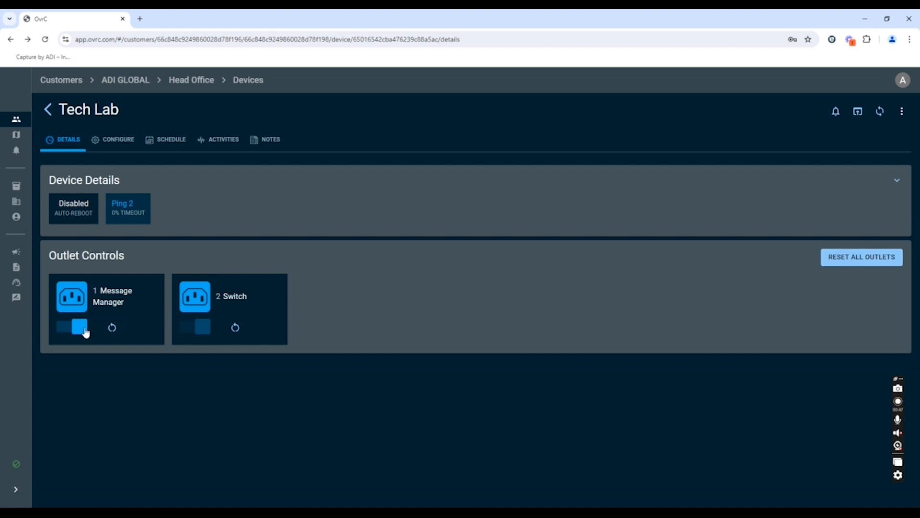
click(111, 328)
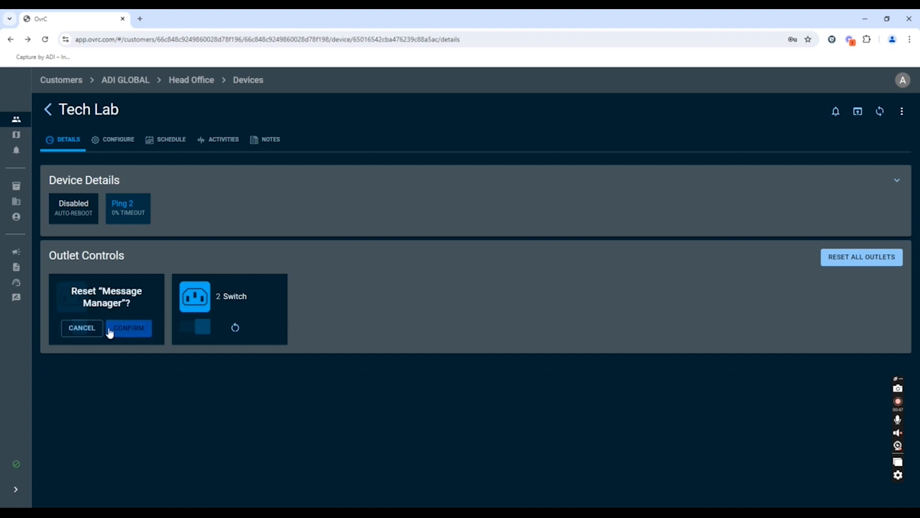
click(129, 329)
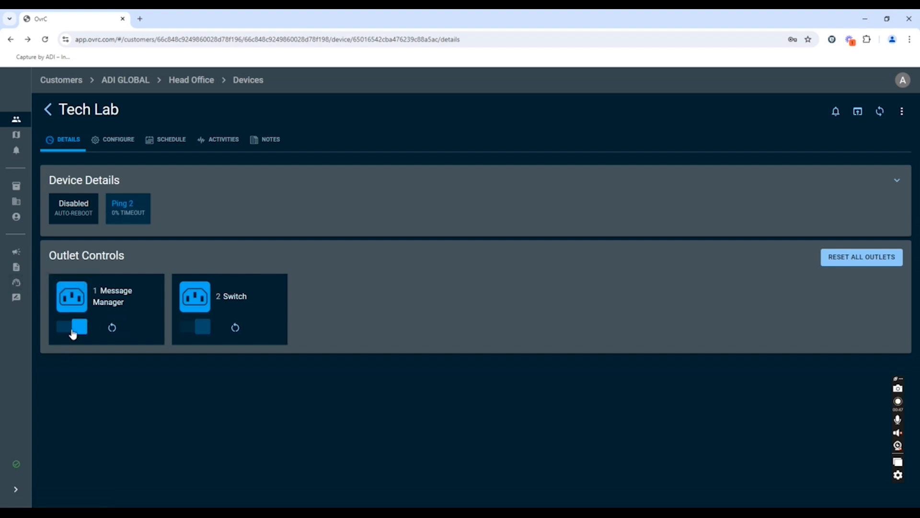
Turn the Message Manager outlet off, confirming the change, and turn it back on
click(74, 331)
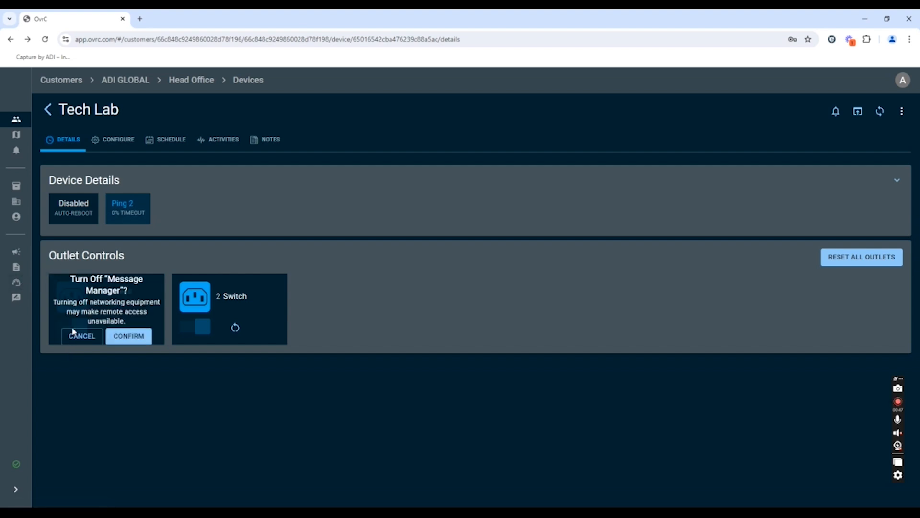
click(127, 338)
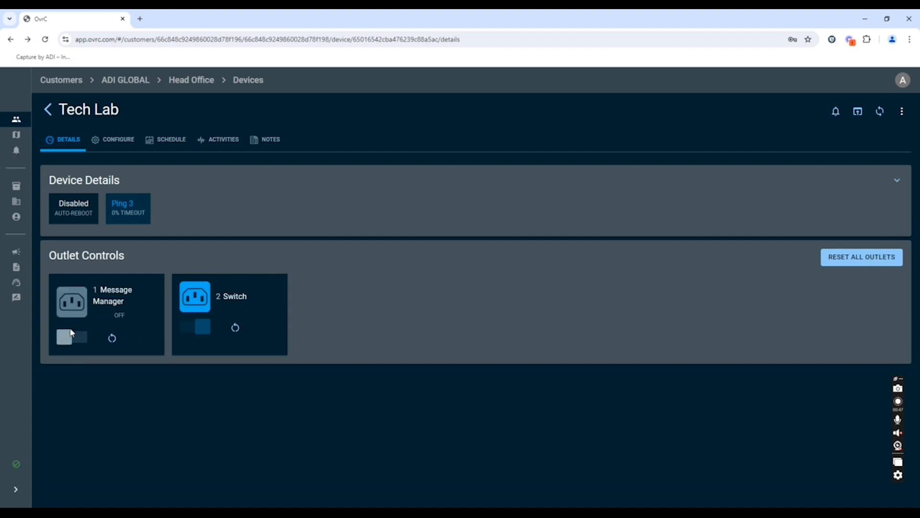
click(72, 337)
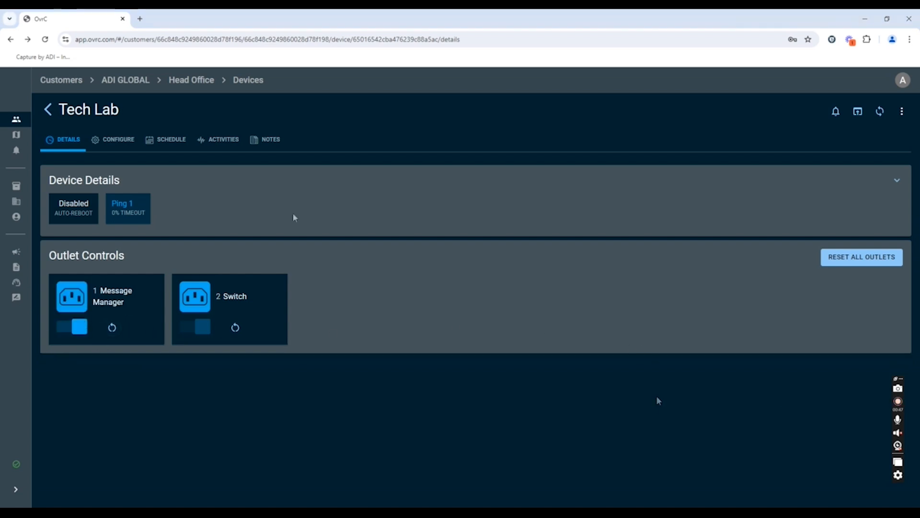
Add a new device schedule named Weekend that turns off both the Message Manager and Switch outlets
click(171, 140)
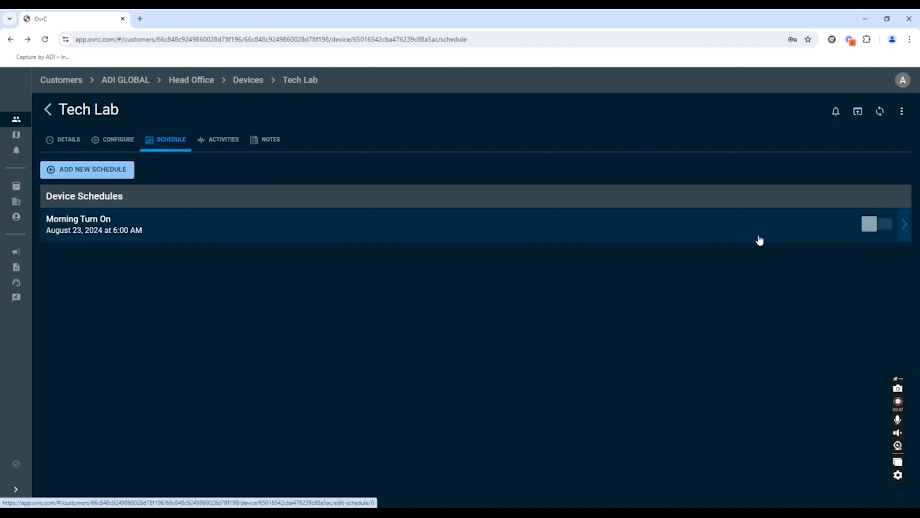
click(95, 174)
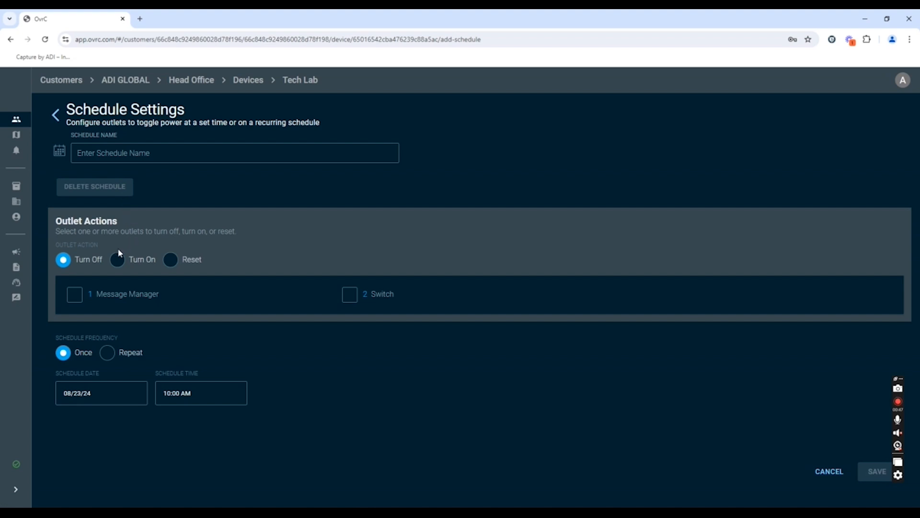
click(113, 153)
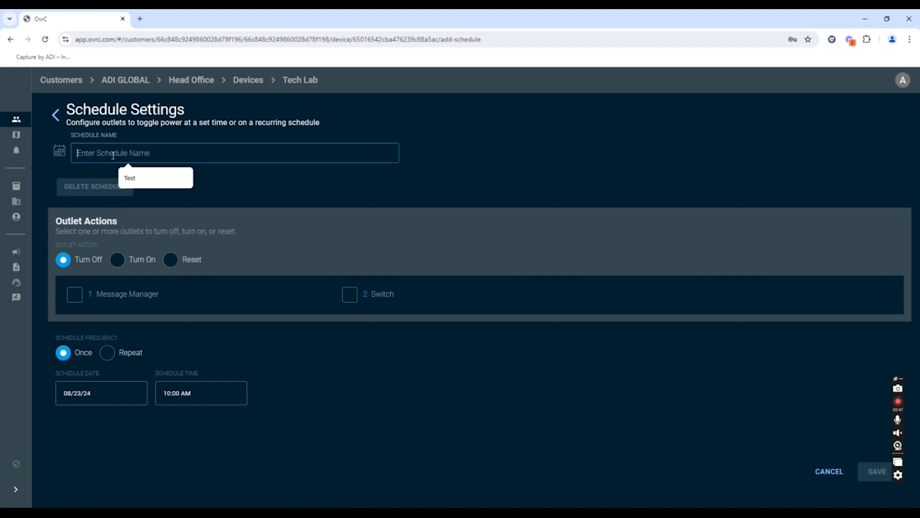
text(Weekedn)
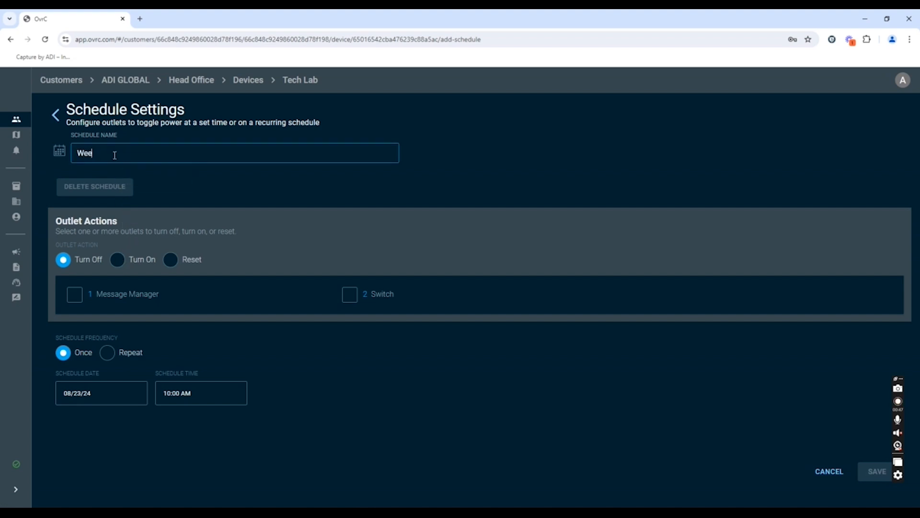
text(nd)
click(75, 298)
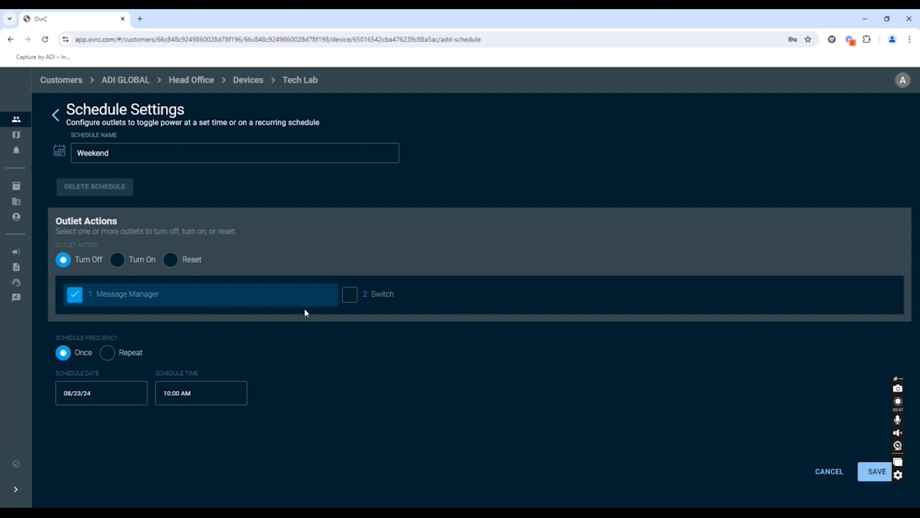
click(350, 298)
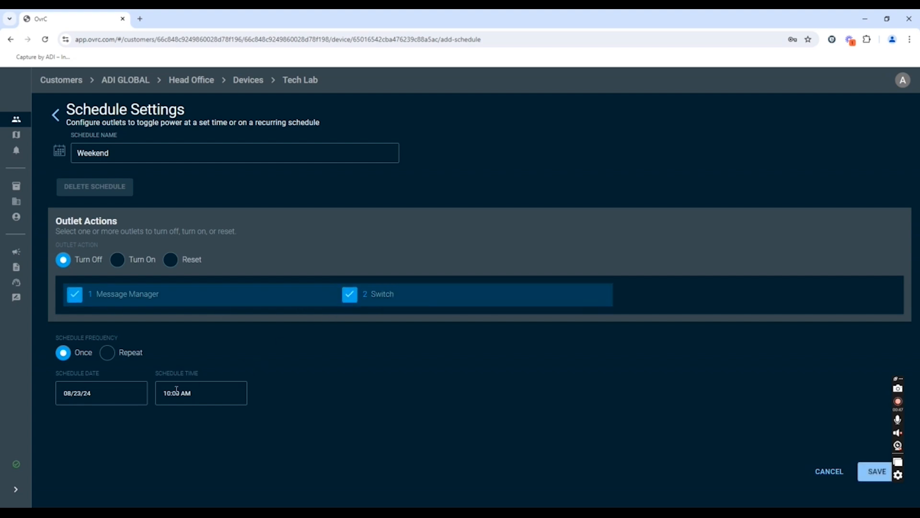
click(114, 392)
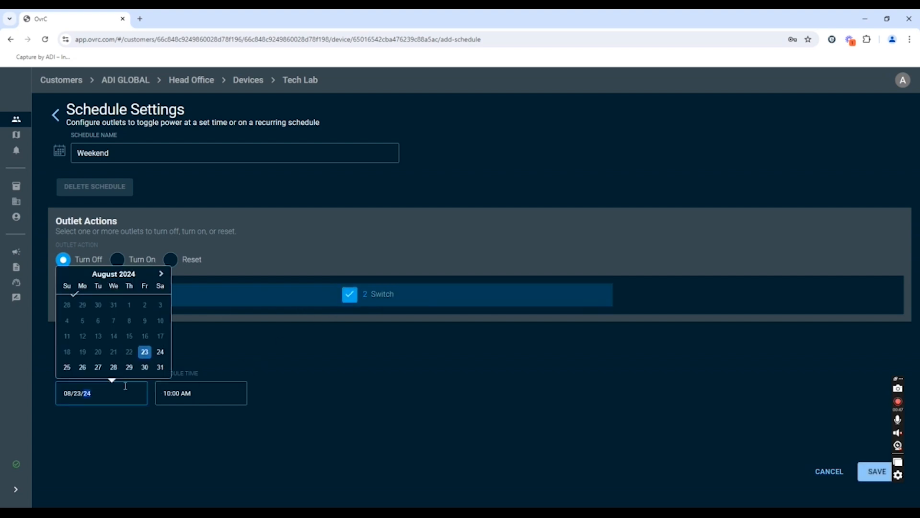
click(162, 357)
click(182, 392)
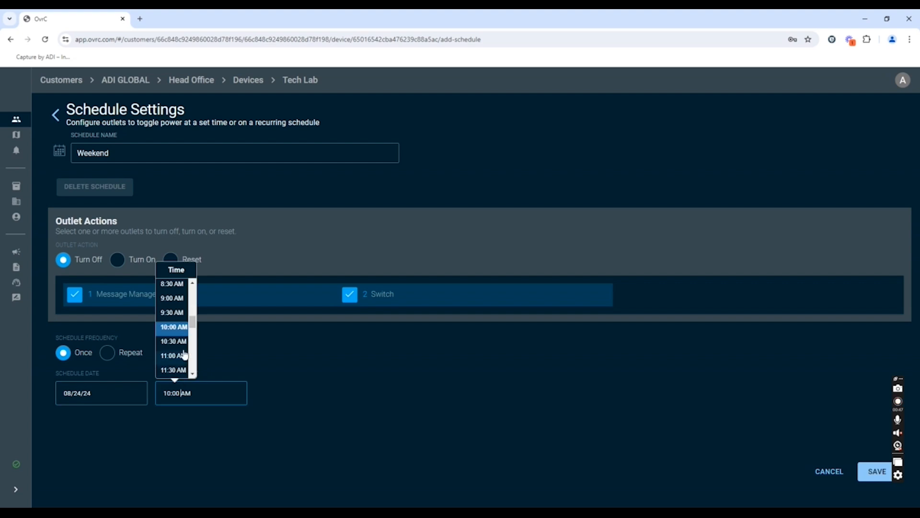
scroll(191, 326, up, 5)
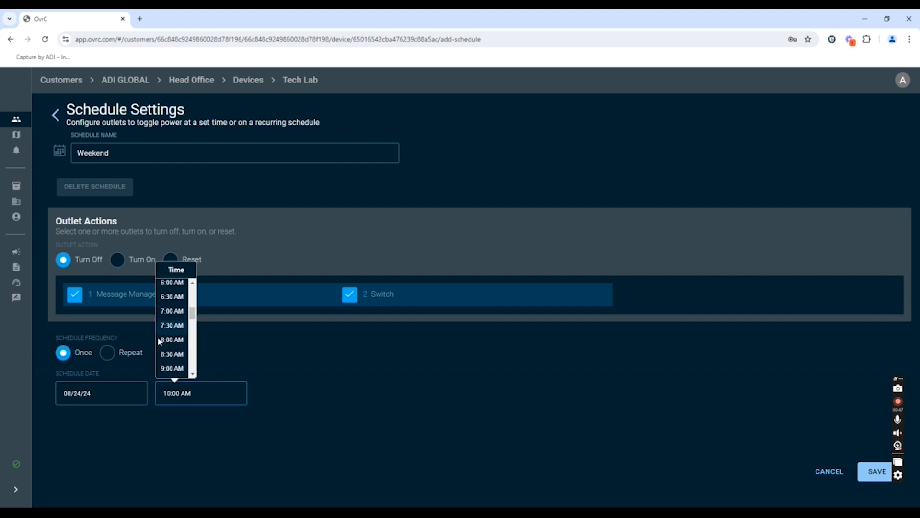
click(119, 393)
click(144, 352)
Set the Weekend schedule's time to 7:00 PM
click(196, 391)
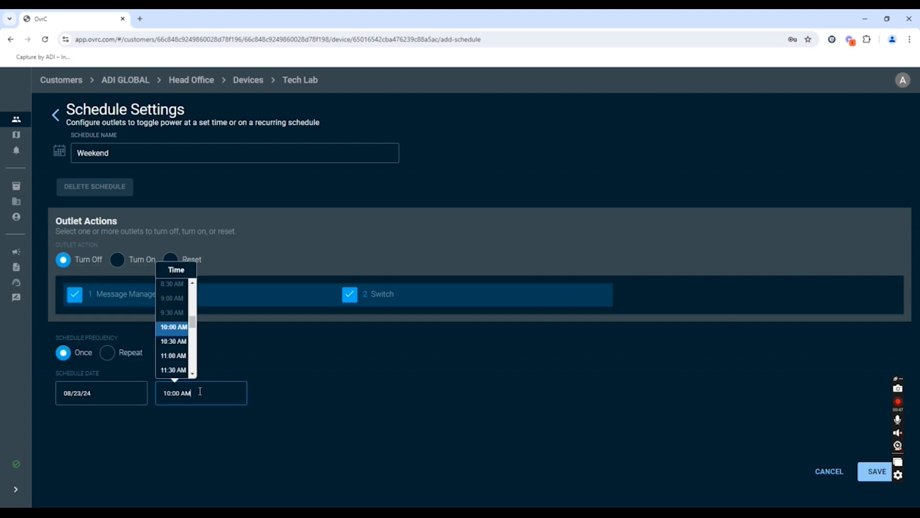
click(193, 373)
scroll(196, 375, down, 5)
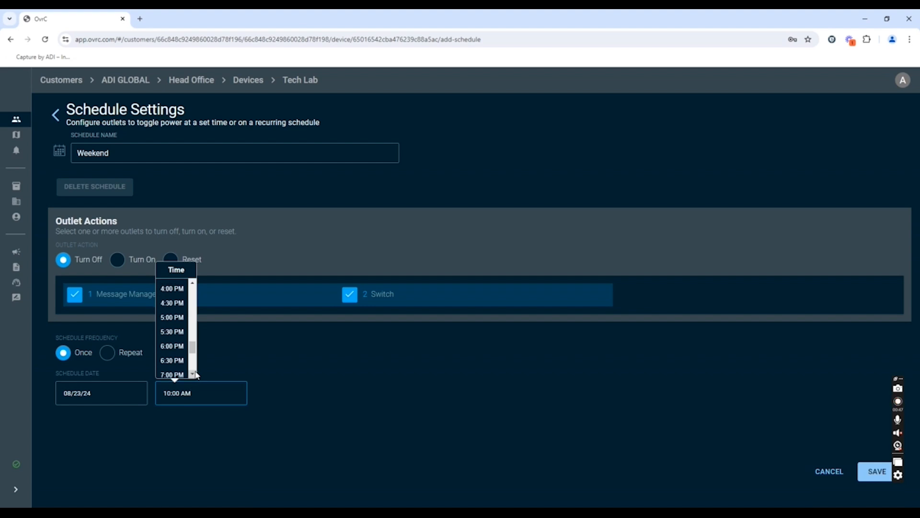
click(173, 360)
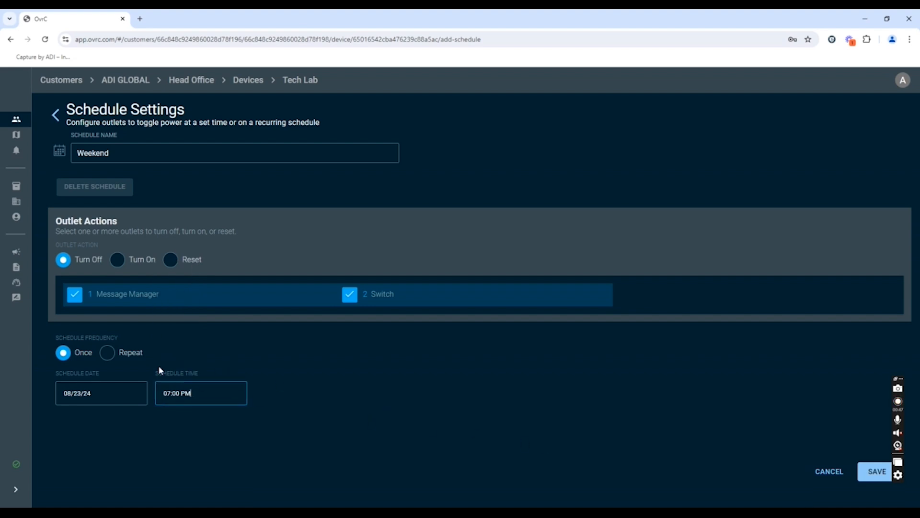
Make the Weekend schedule repeat every Saturday and Sunday at 7:00 PM and save it
click(108, 354)
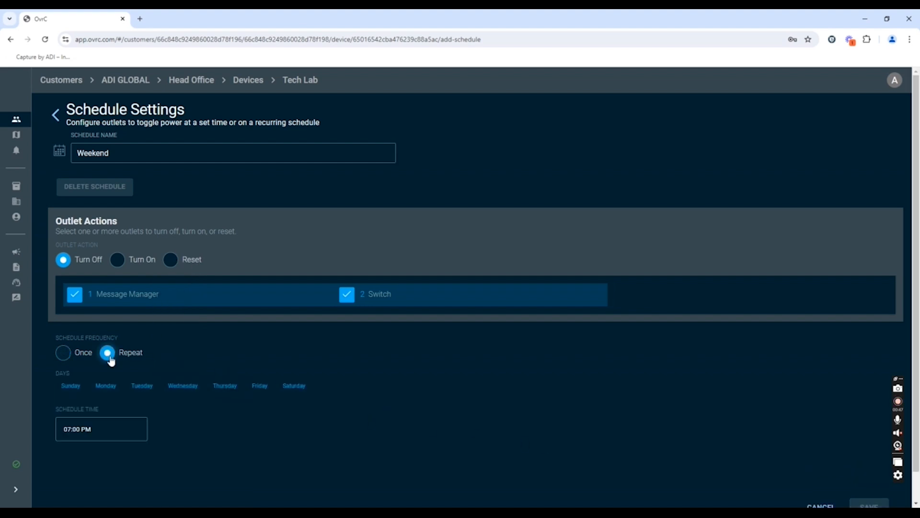
click(295, 391)
click(73, 388)
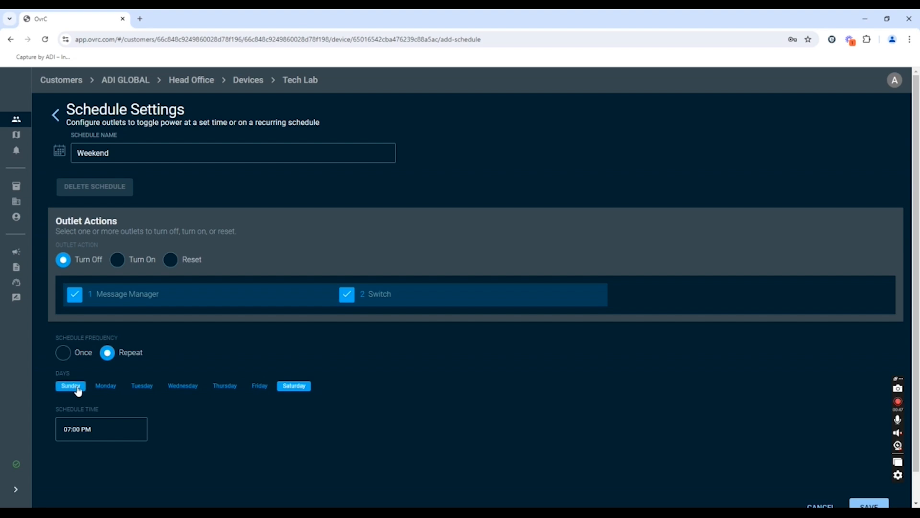
scroll(395, 412, down, 1)
click(121, 390)
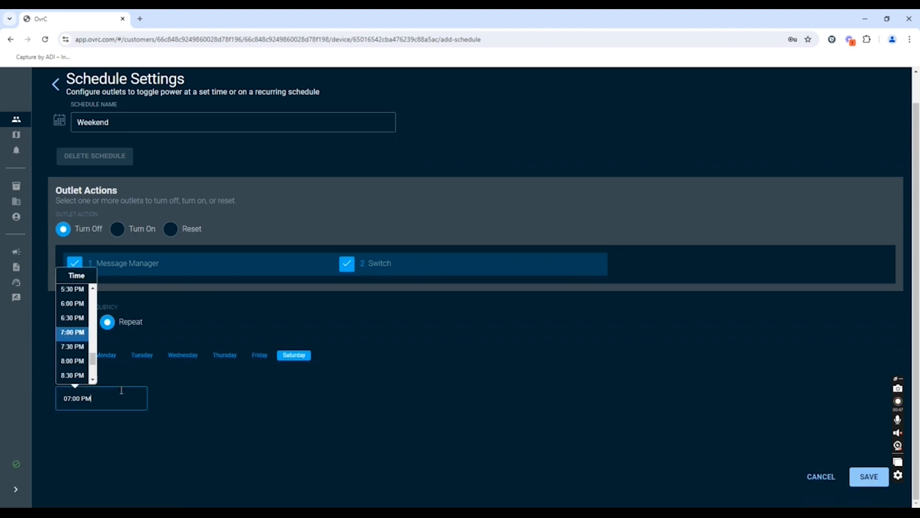
click(75, 333)
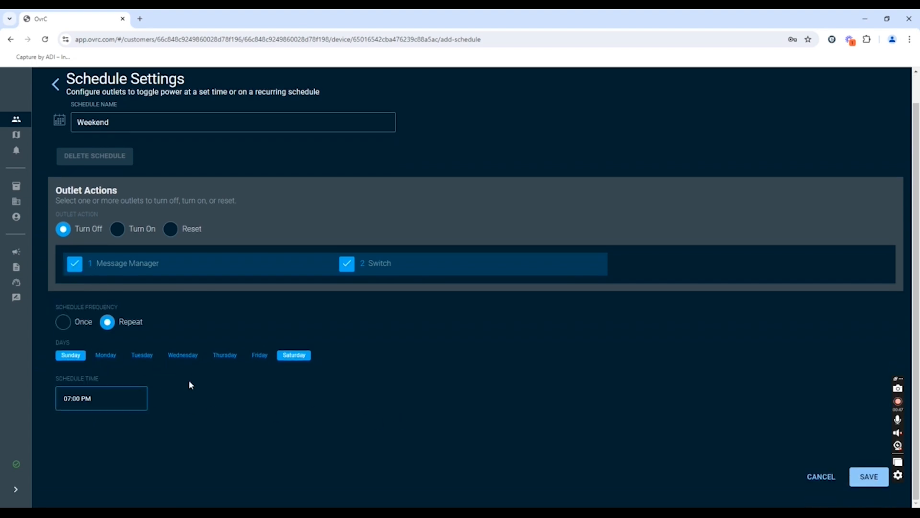
click(864, 484)
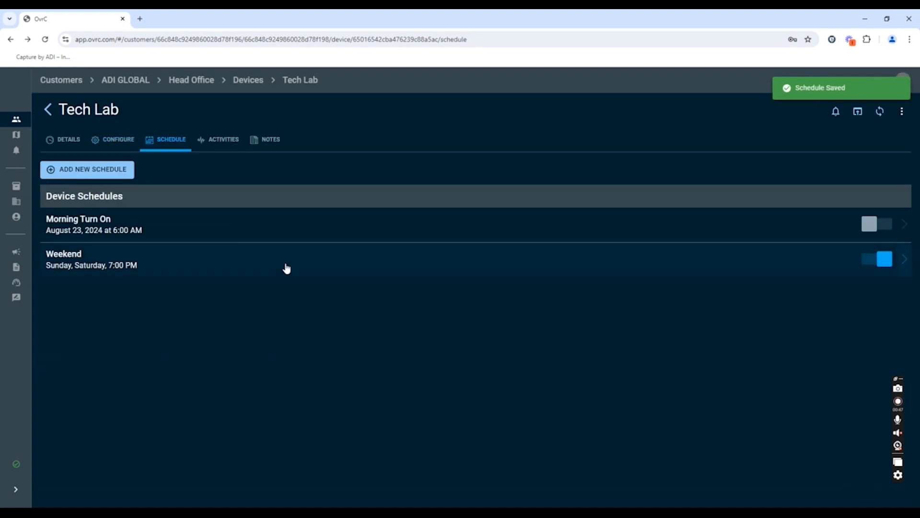
Reopen and re-save the Weekend schedule, and toggle it off in the device schedules
click(171, 259)
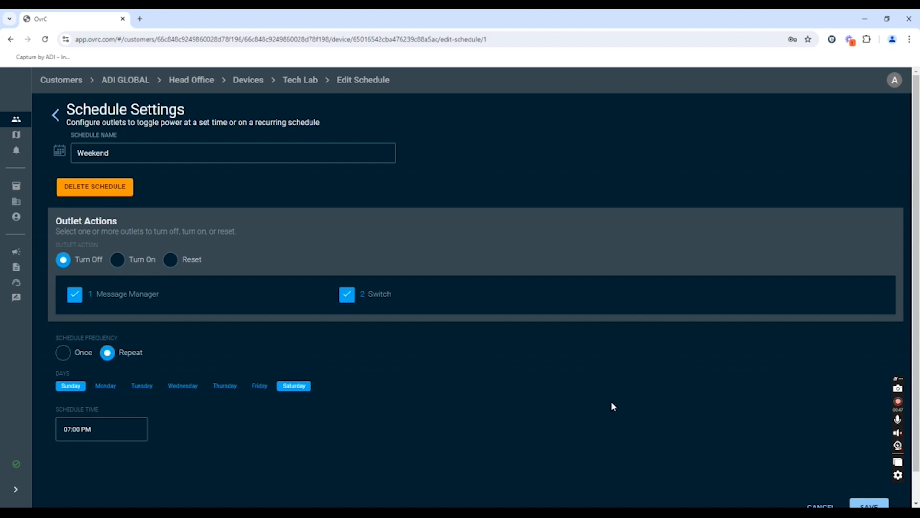
click(869, 505)
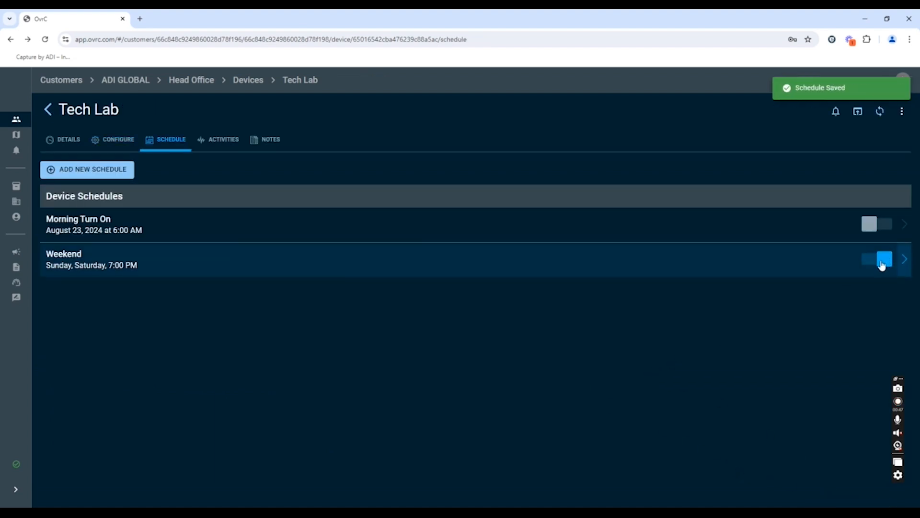
click(882, 264)
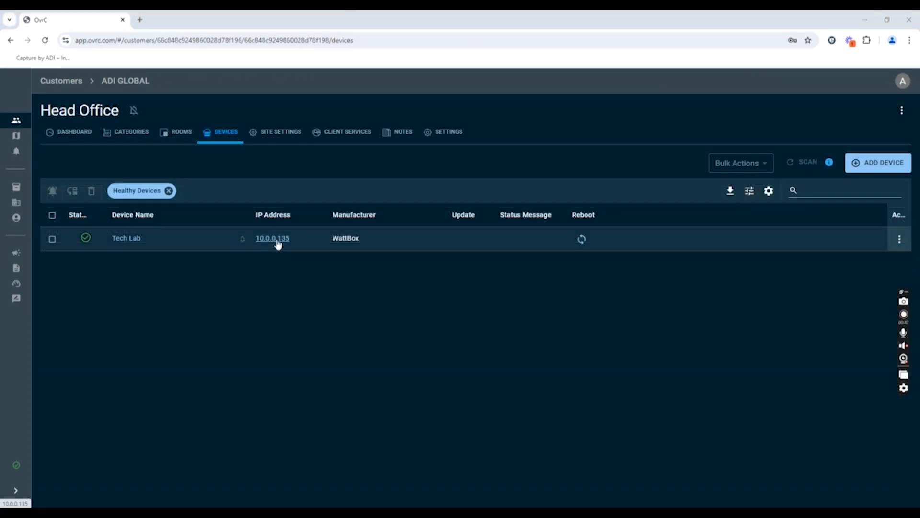
Open the Tech Lab device's local web interface from its IP address and sign in as Admin with the device password
click(277, 239)
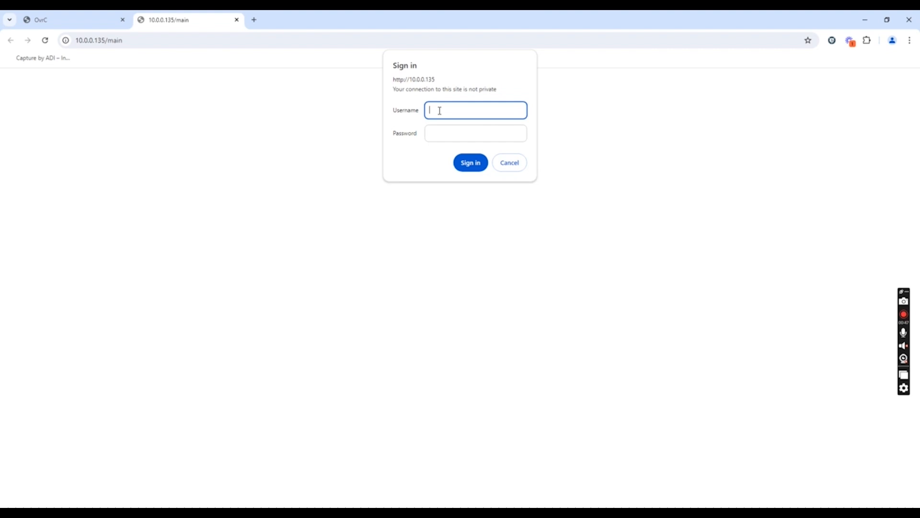
text(Admin)
key(Tab)
text(•)
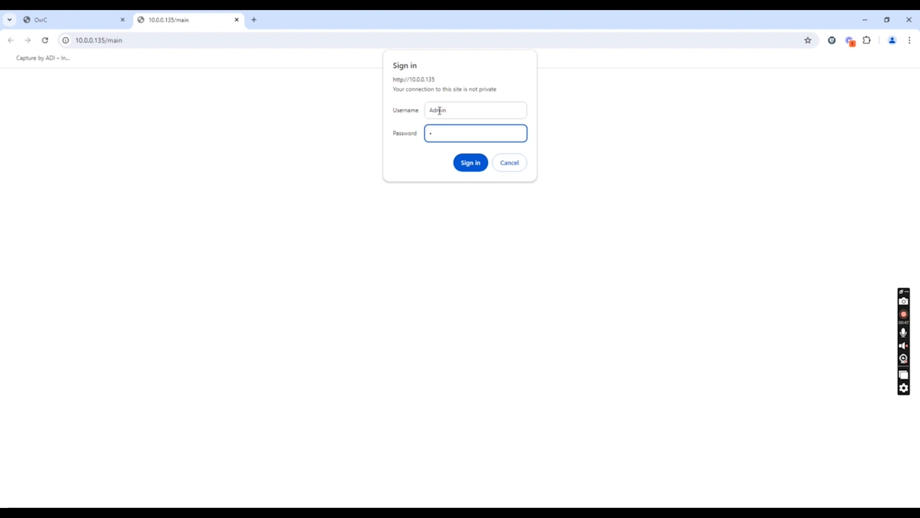
text(••••••••••)
key(Return)
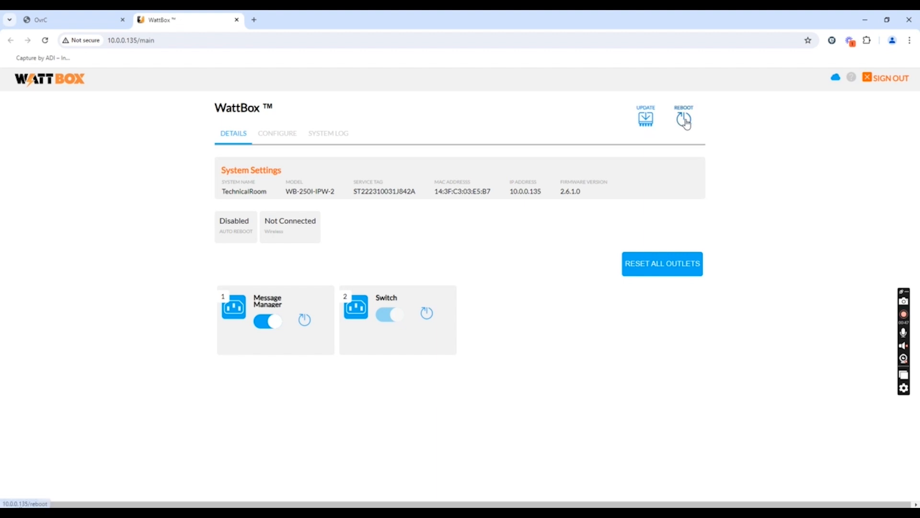
Open the WattBox configuration and review its Wireless IP Settings
click(277, 140)
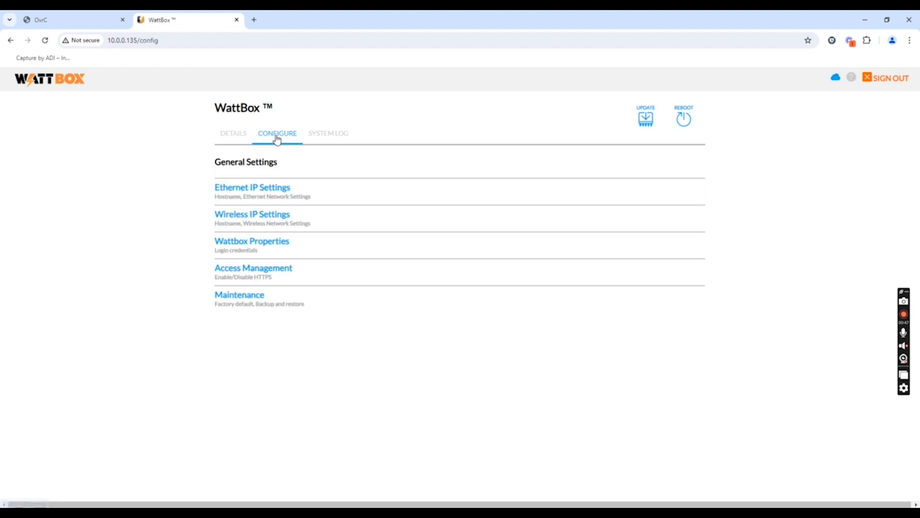
click(267, 216)
scroll(364, 249, down, 1)
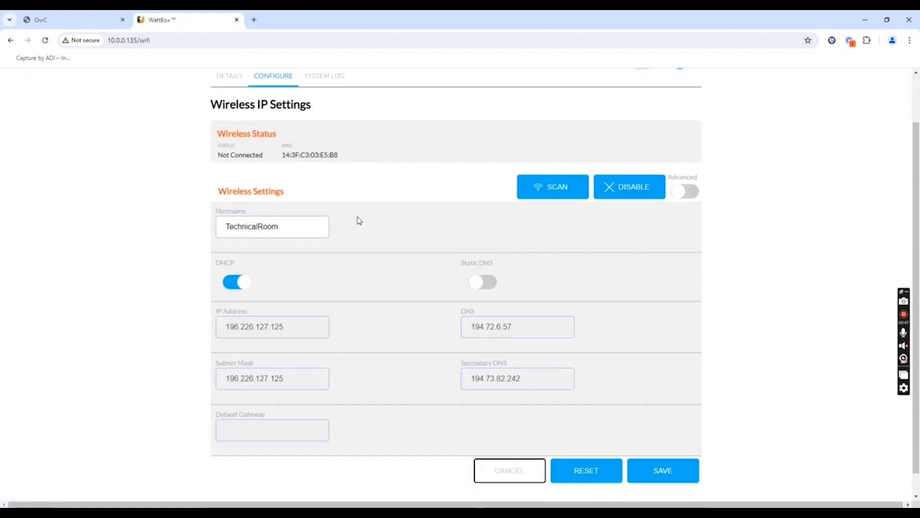
scroll(358, 217, down, 1)
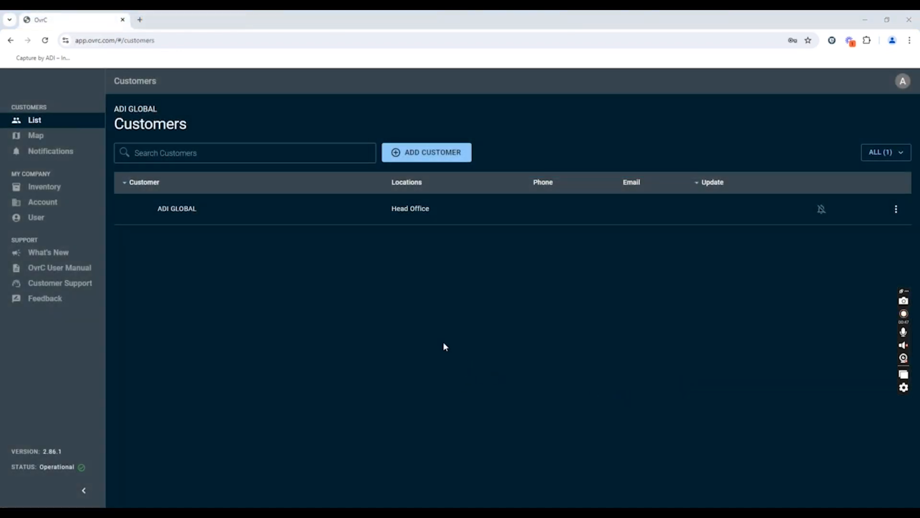
Look at the company account's users and the Add User(s) form, leaving the form without adding anyone
click(46, 206)
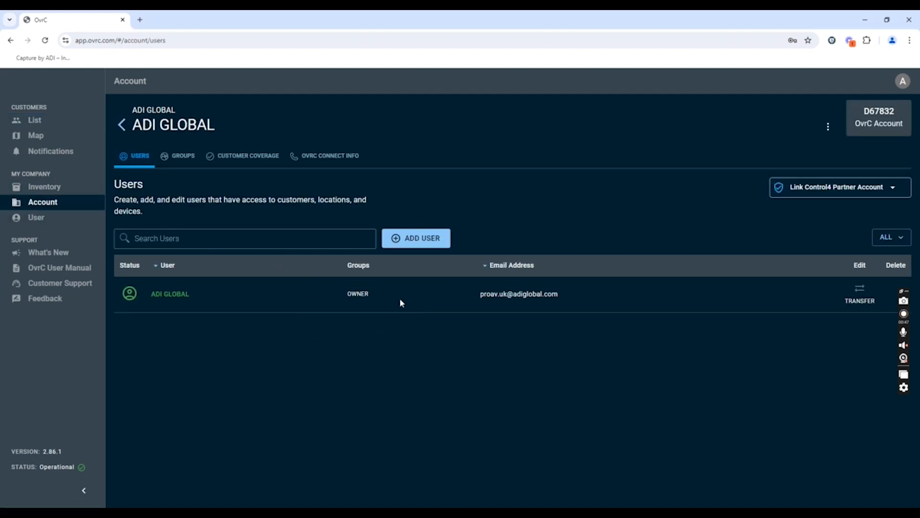
click(405, 247)
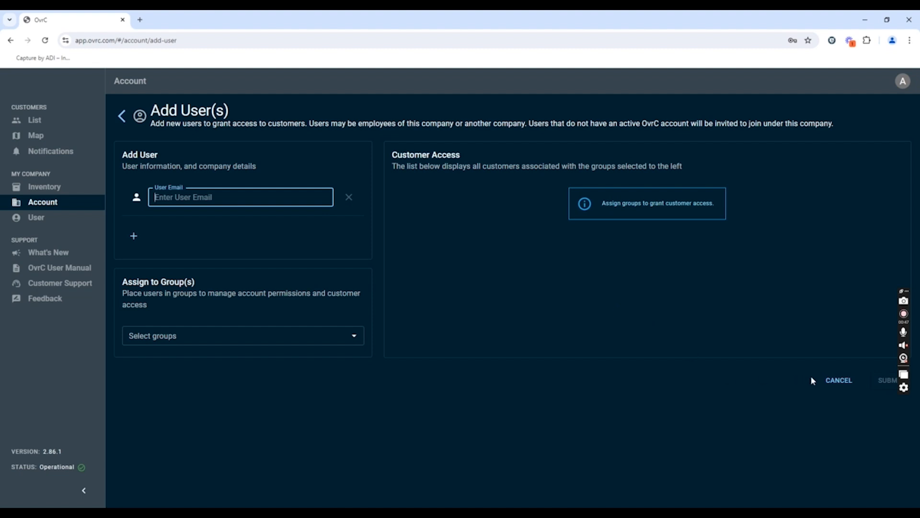
click(839, 380)
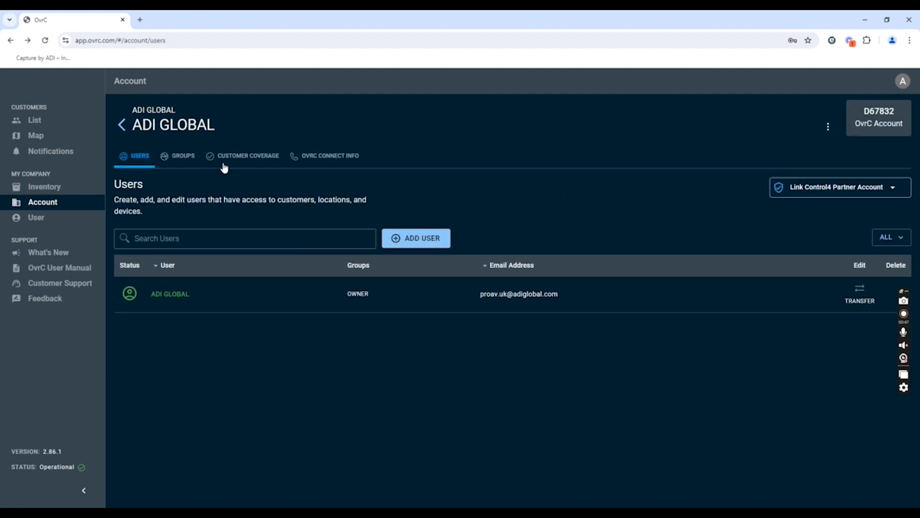
Review the account's OvrC Connect contact information and logo settings, and view the customer coverage list
click(319, 157)
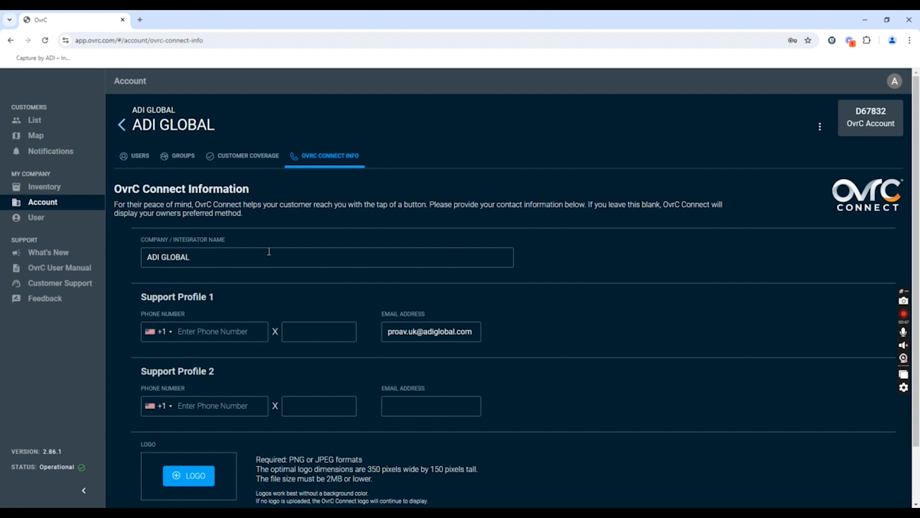
scroll(297, 286, down, 1)
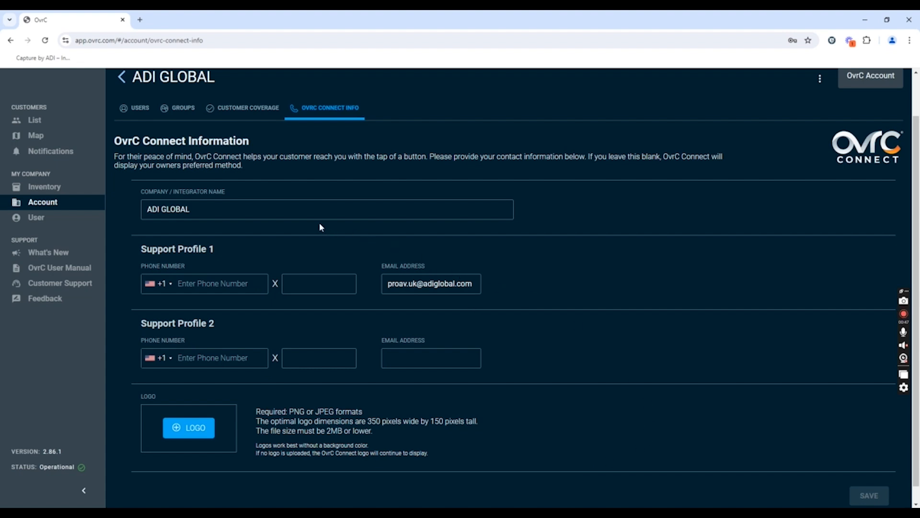
click(247, 107)
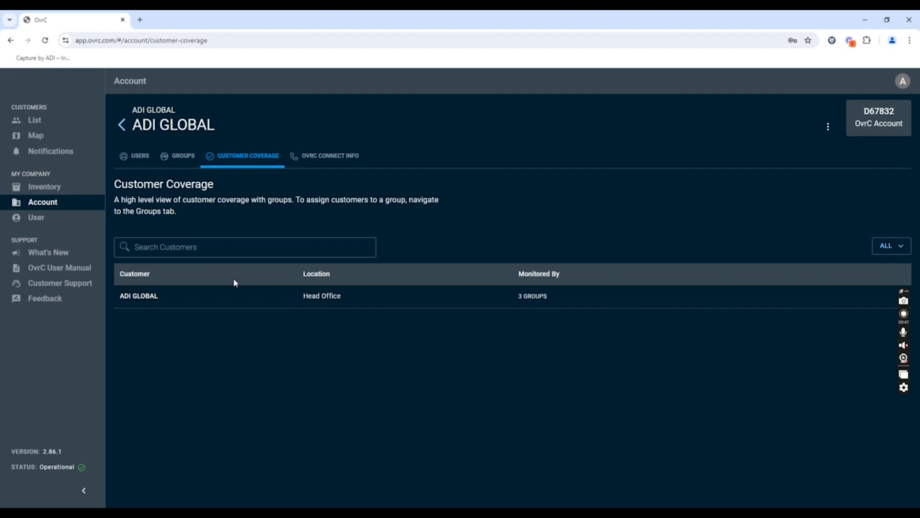